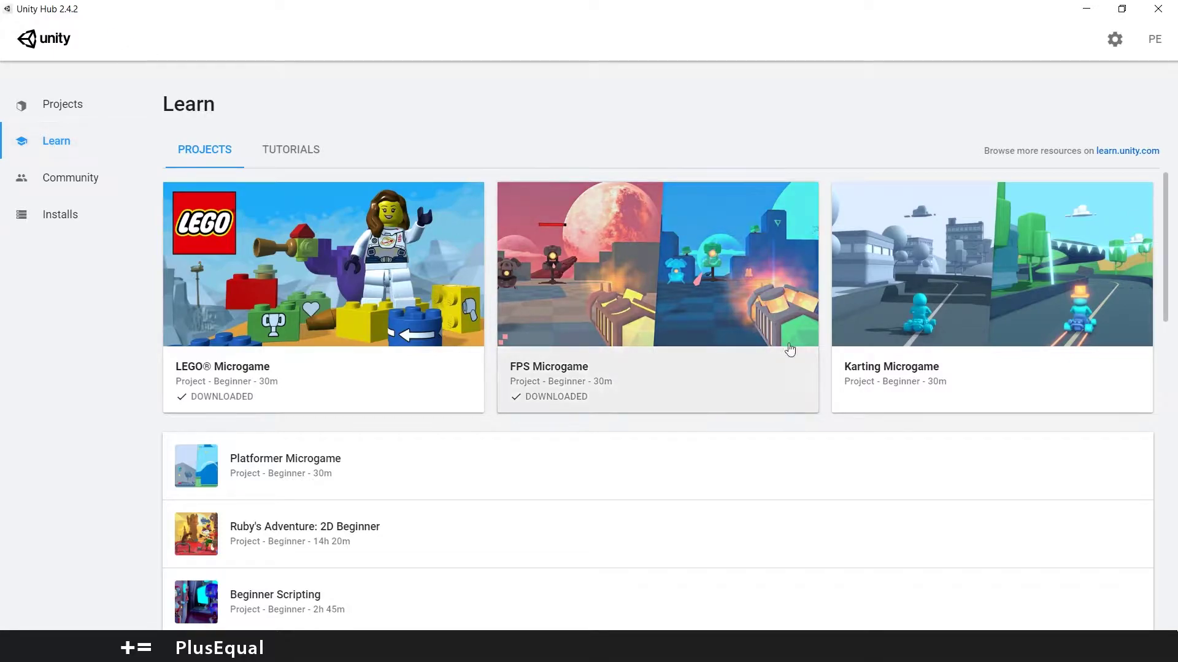
Step: Download the Karting Microgame learning project and close its details
{"action": "left_click", "coordinate": [915, 372]}
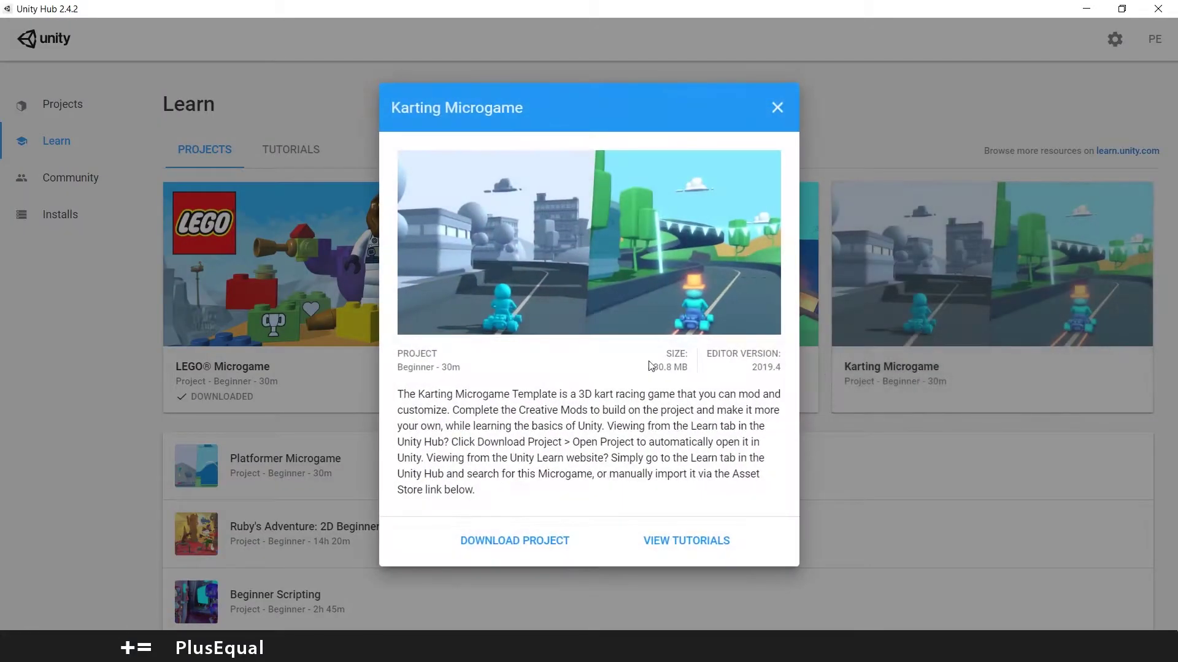
{"action": "left_click", "coordinate": [523, 545]}
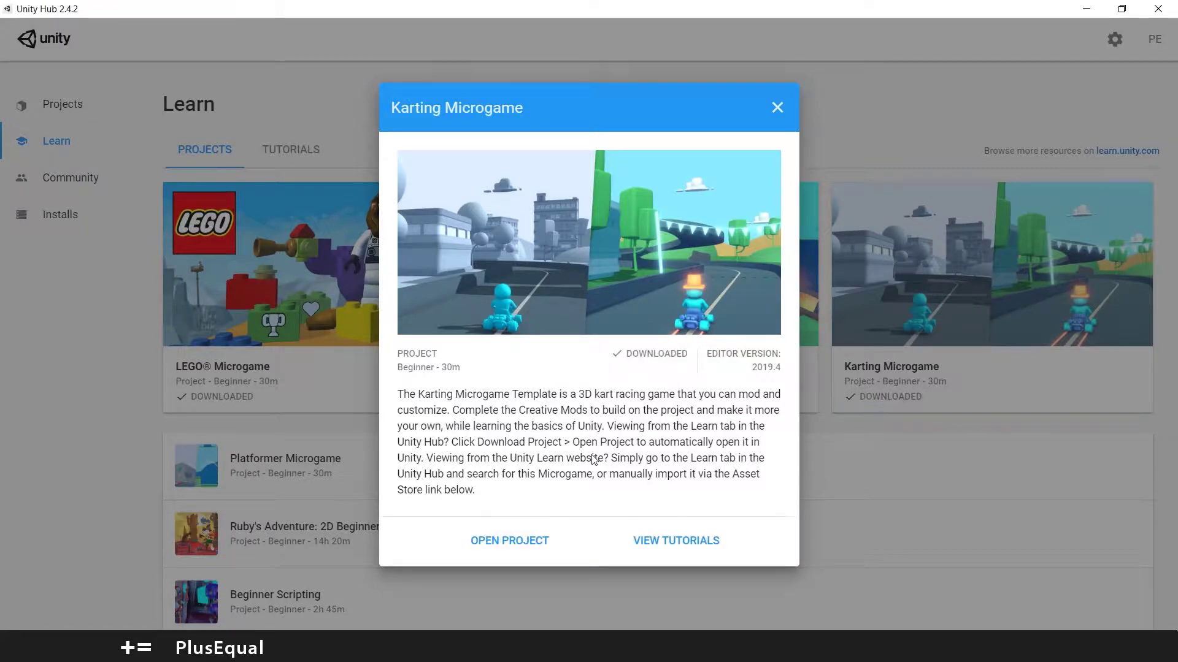
{"action": "left_click", "coordinate": [777, 109]}
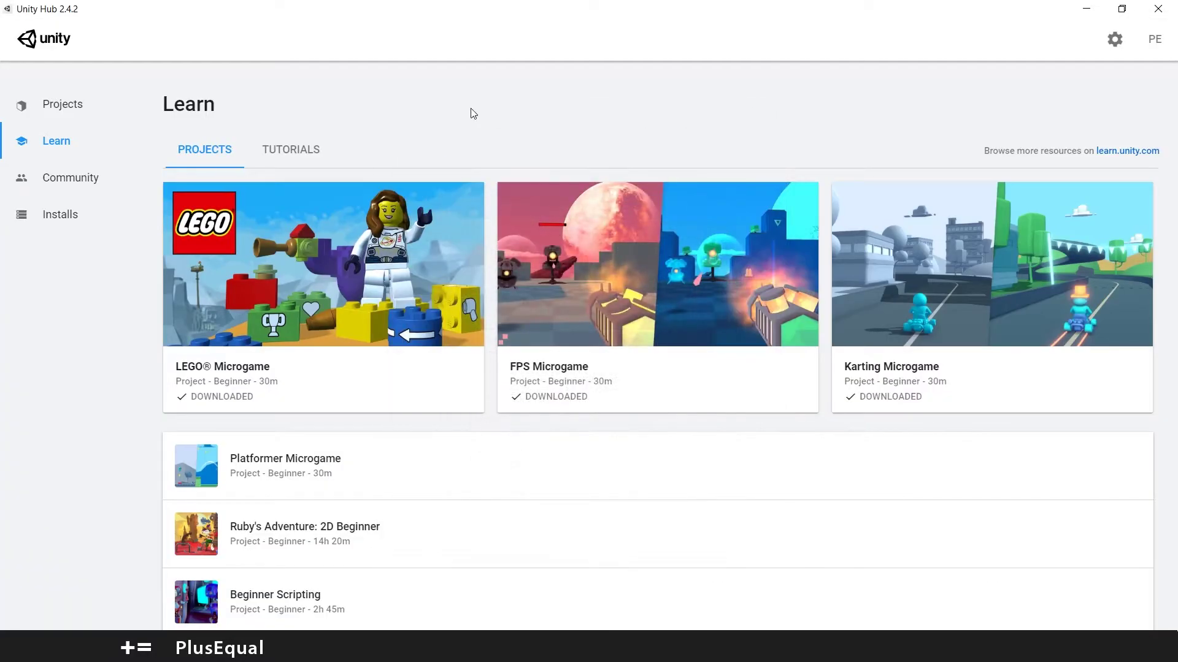
Step: Begin a new project and download the Karting Microgame template for it
{"action": "left_click", "coordinate": [61, 109]}
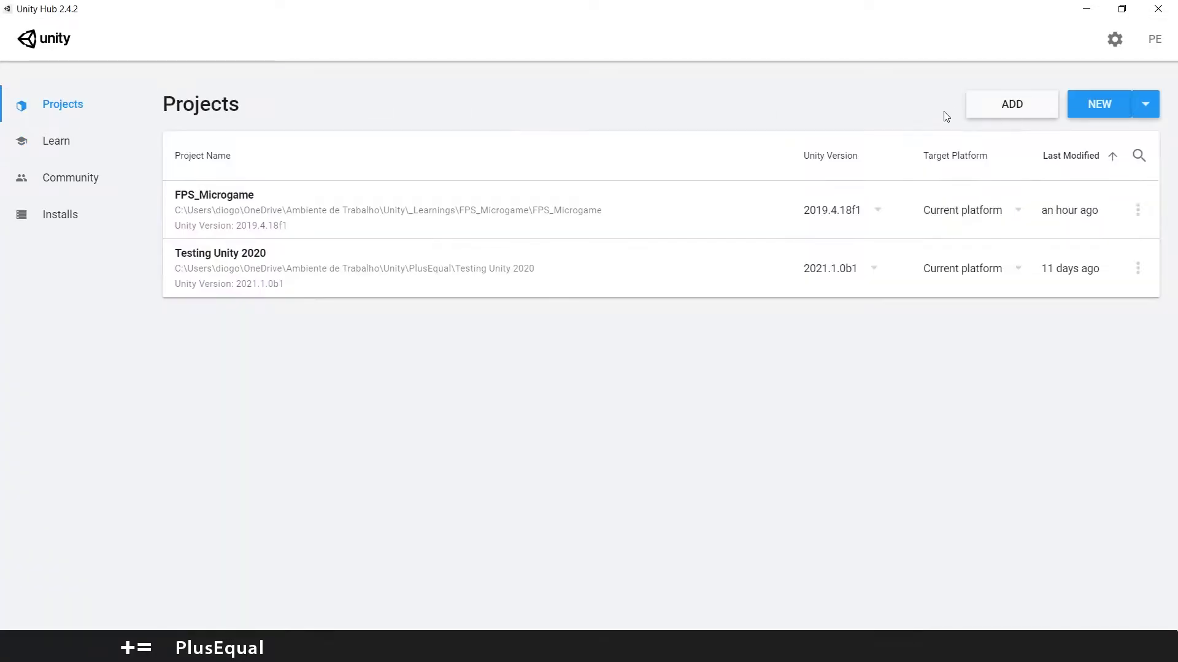
{"action": "left_click", "coordinate": [1096, 106]}
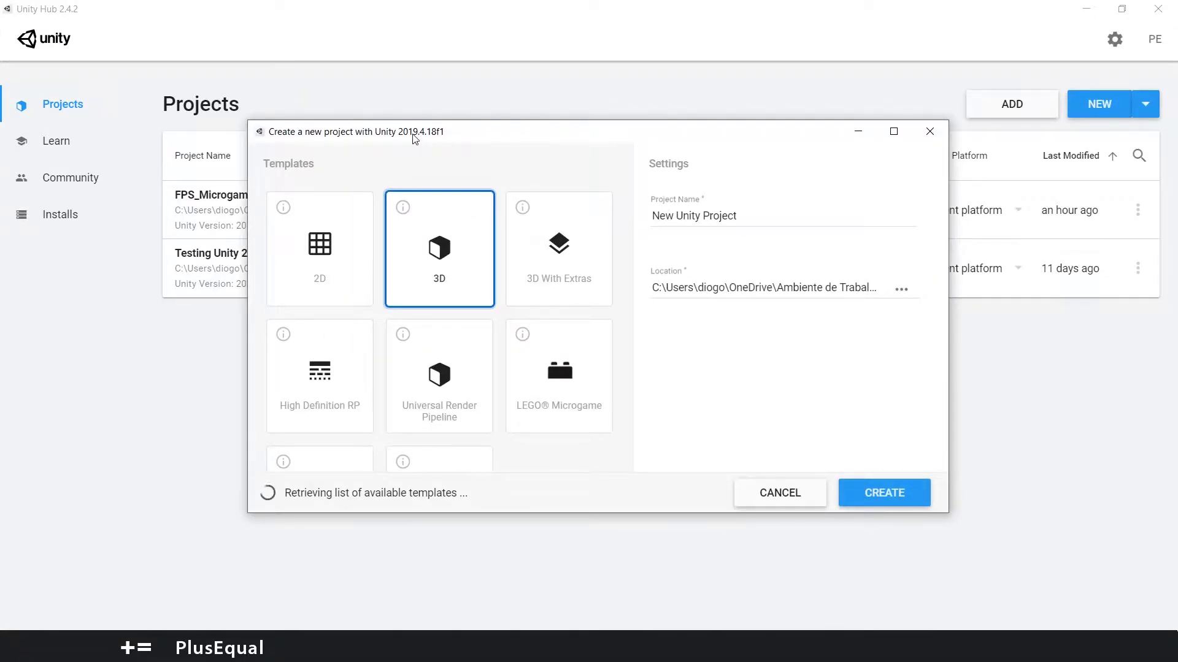
{"action": "scroll", "coordinate": [507, 329], "scroll_direction": "down", "scroll_amount": 2}
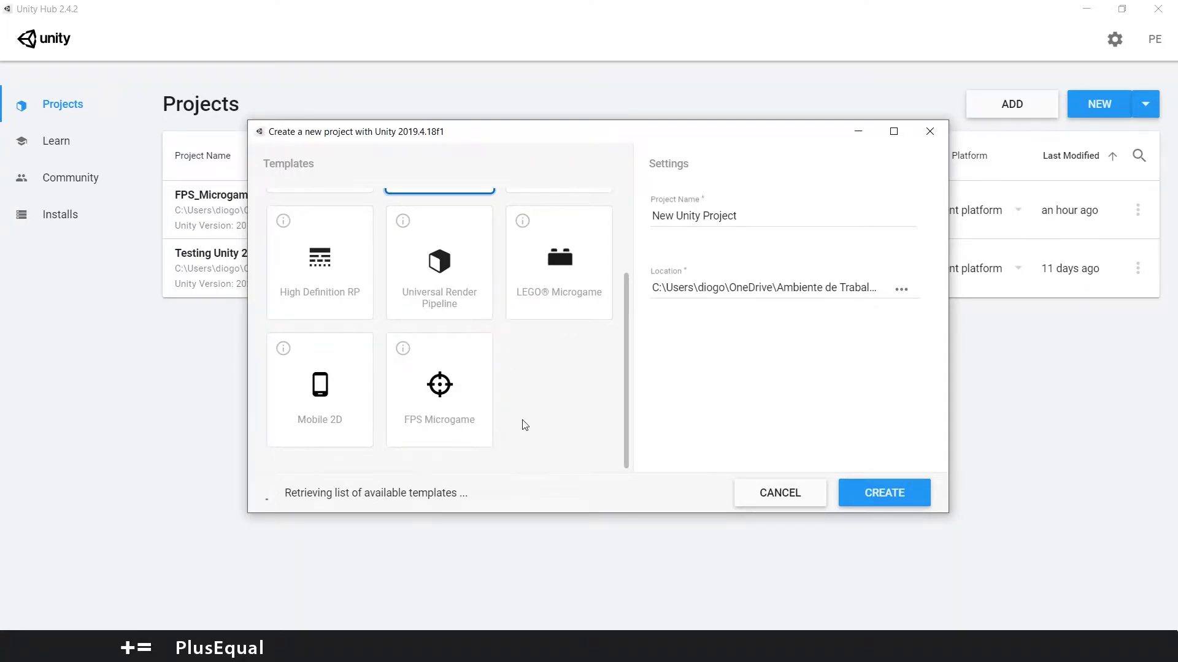
{"action": "scroll", "coordinate": [527, 380], "scroll_direction": "down", "scroll_amount": 2}
{"action": "scroll", "coordinate": [537, 338], "scroll_direction": "down", "scroll_amount": 1}
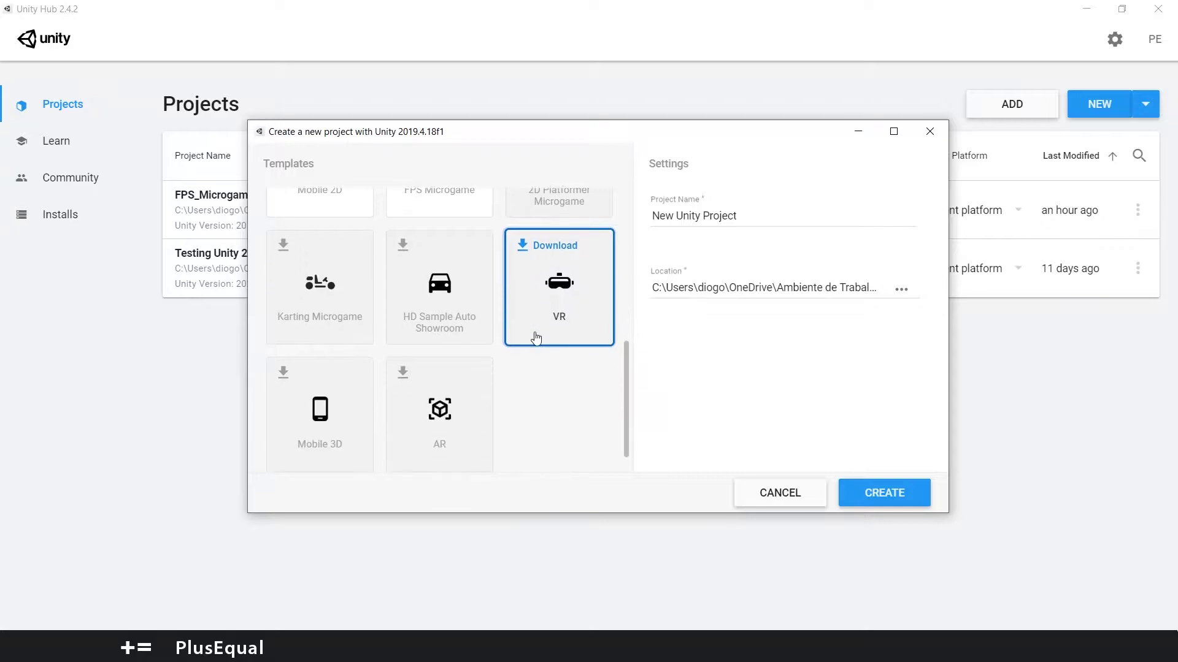
{"action": "left_click", "coordinate": [315, 246]}
{"action": "left_click", "coordinate": [767, 369]}
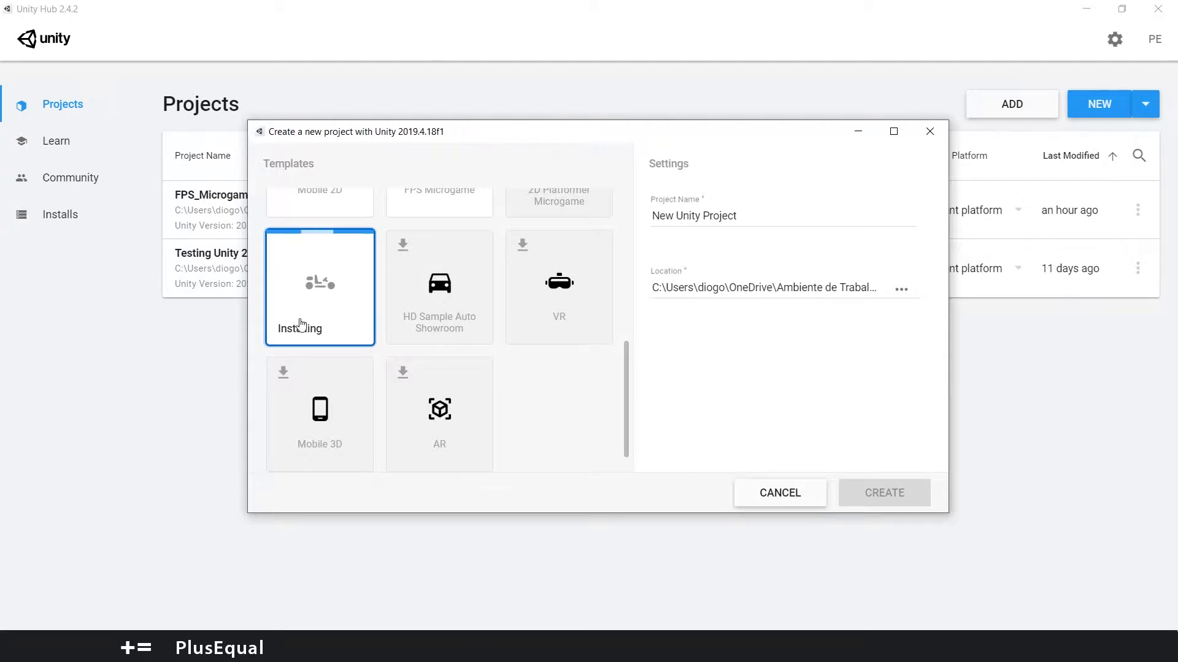
Step: Name the new project Karting_Microgame and create it from the Karting Microgame template
{"action": "left_click", "coordinate": [652, 221]}
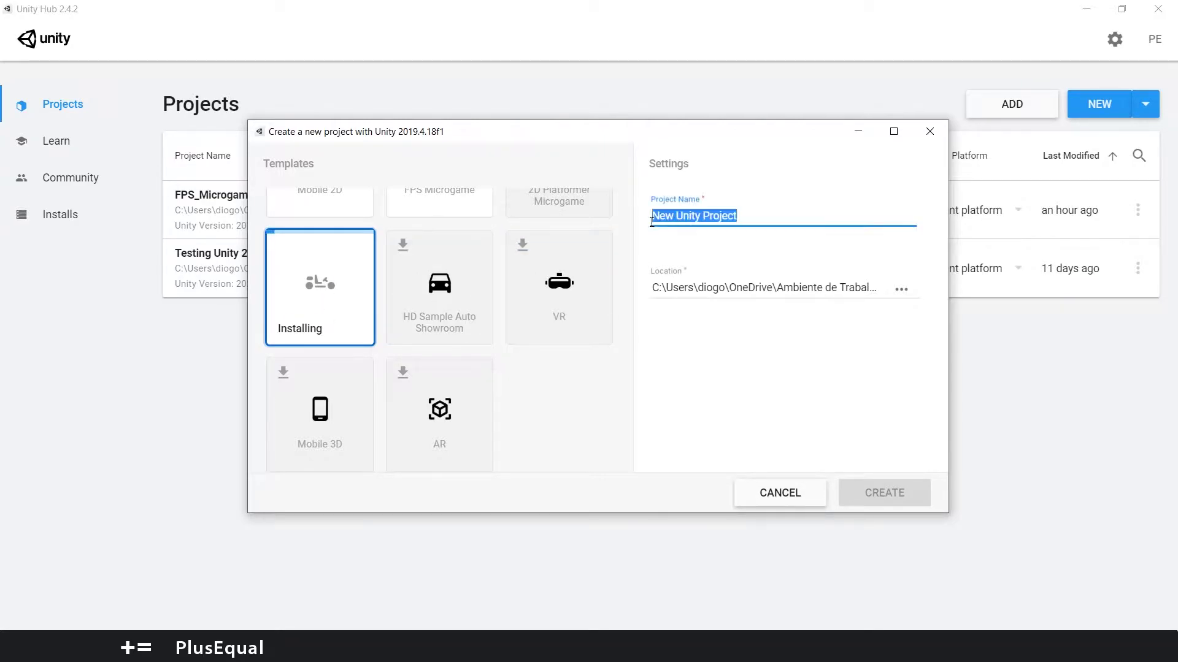
{"action": "type", "text": "Karting_Microgame"}
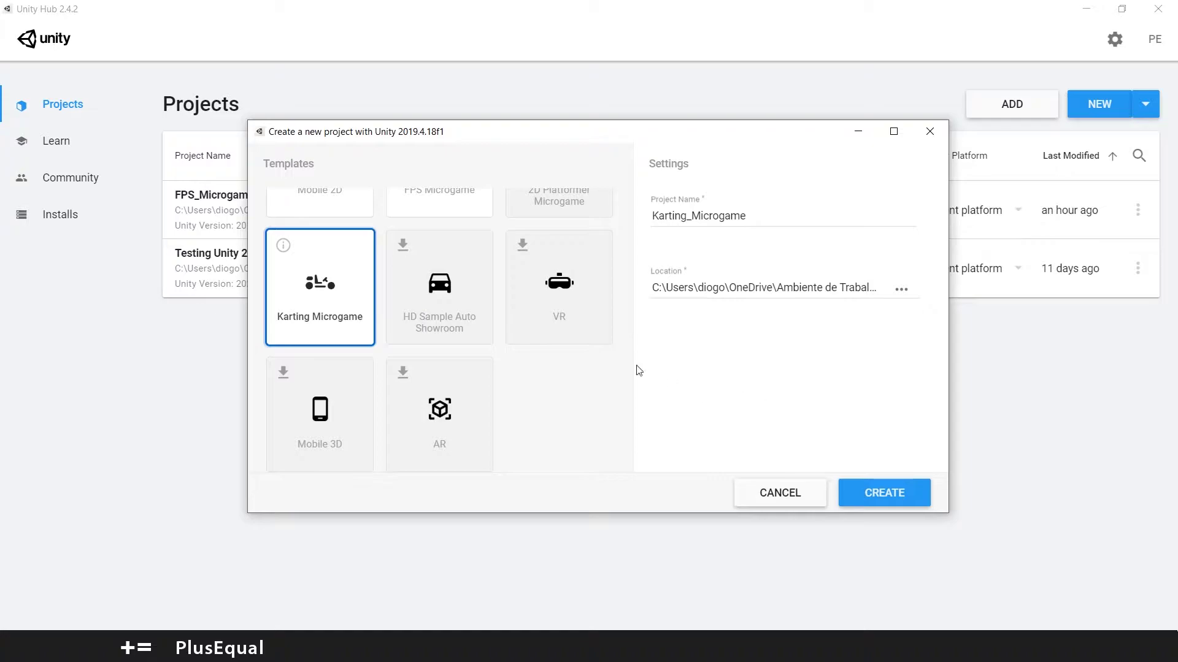
{"action": "left_click", "coordinate": [398, 286]}
{"action": "left_click", "coordinate": [337, 276]}
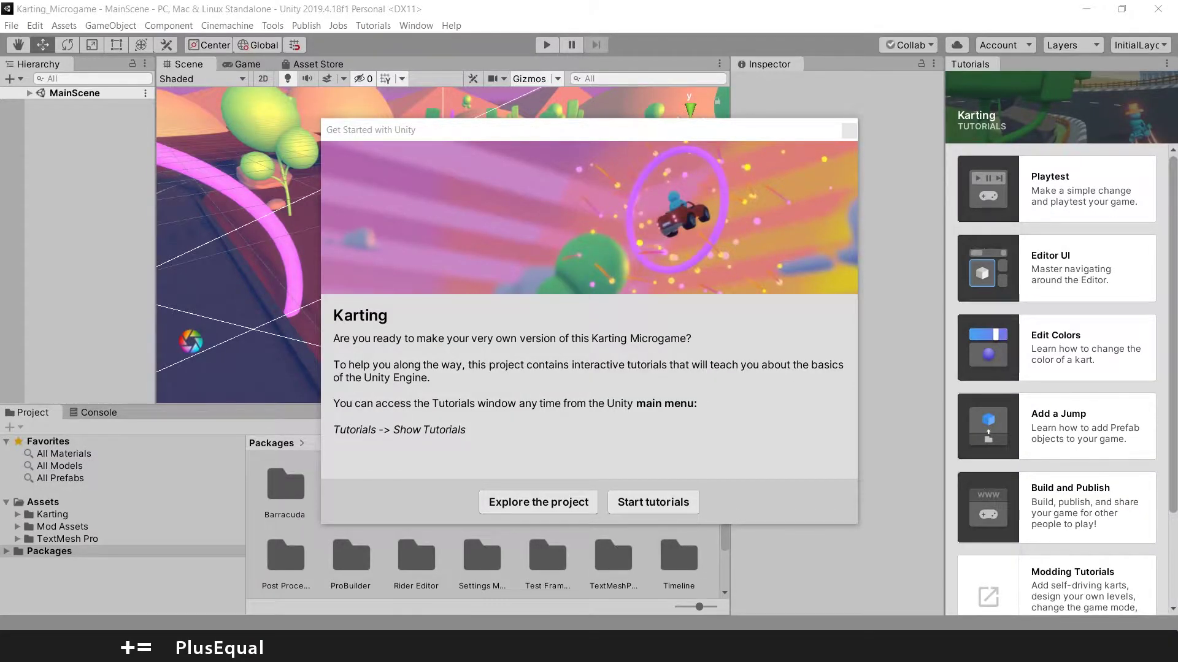
Step: Open the project's interactive tutorials, maximize the editor window, and start the Playtest tutorial
{"action": "left_click", "coordinate": [652, 502]}
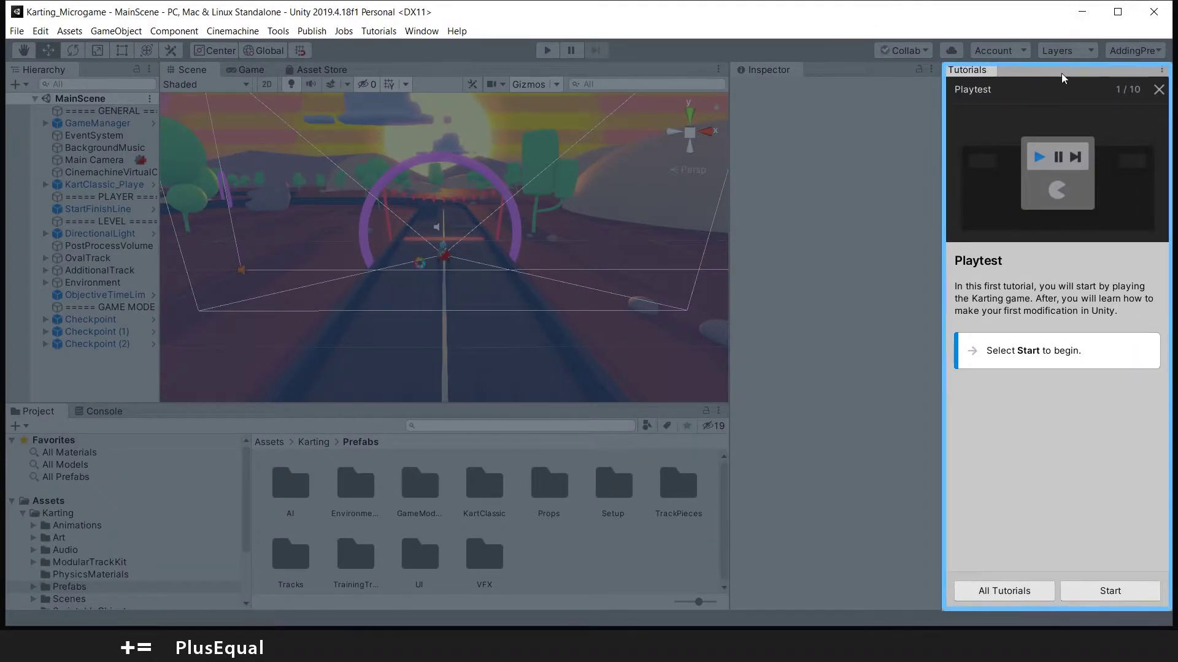
{"action": "left_click", "coordinate": [1124, 19]}
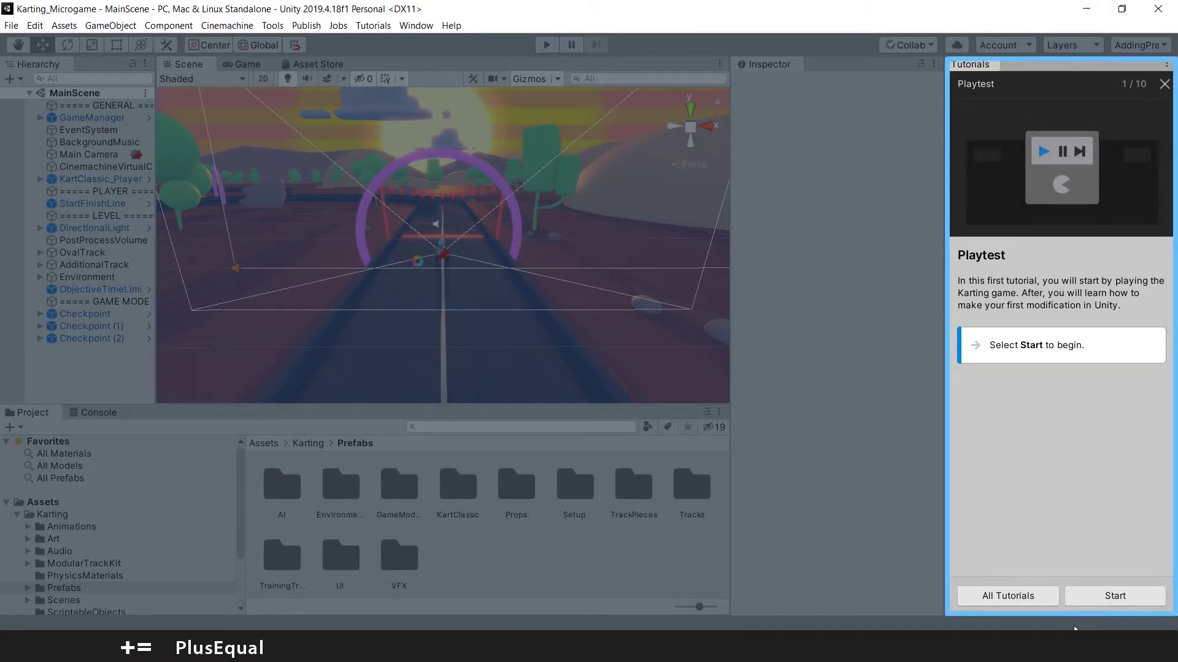
{"action": "left_click", "coordinate": [1115, 597]}
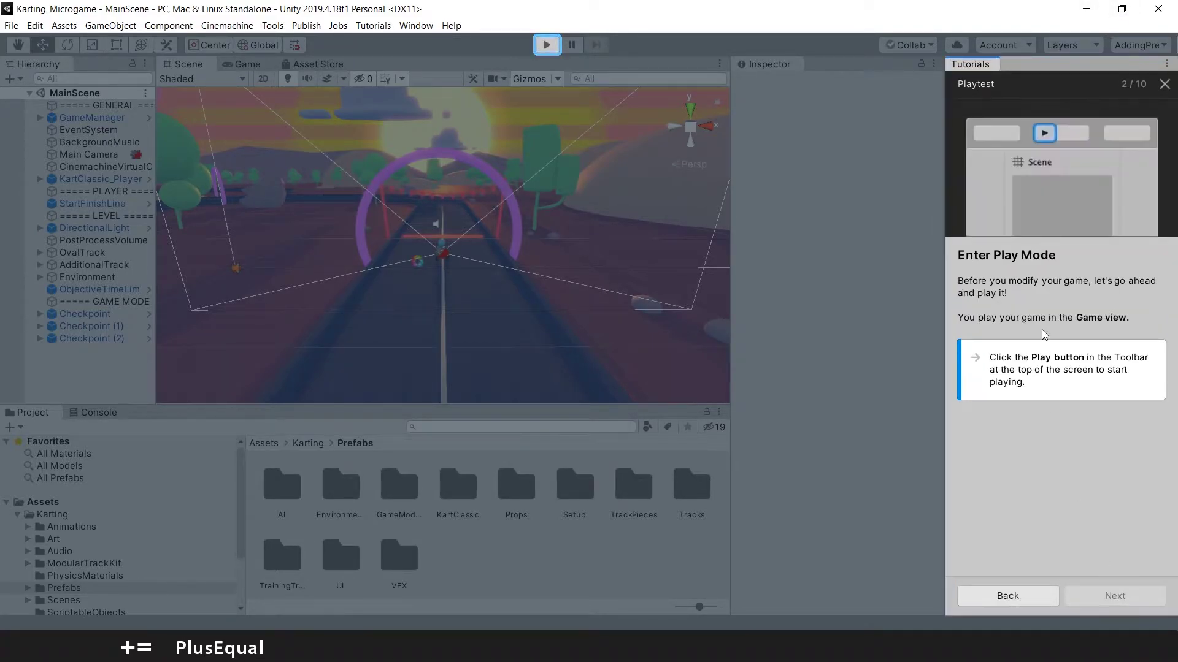
Step: Playtest the karting game by driving the kart through the first checkpoint, and exit Play Mode
{"action": "left_click", "coordinate": [547, 46]}
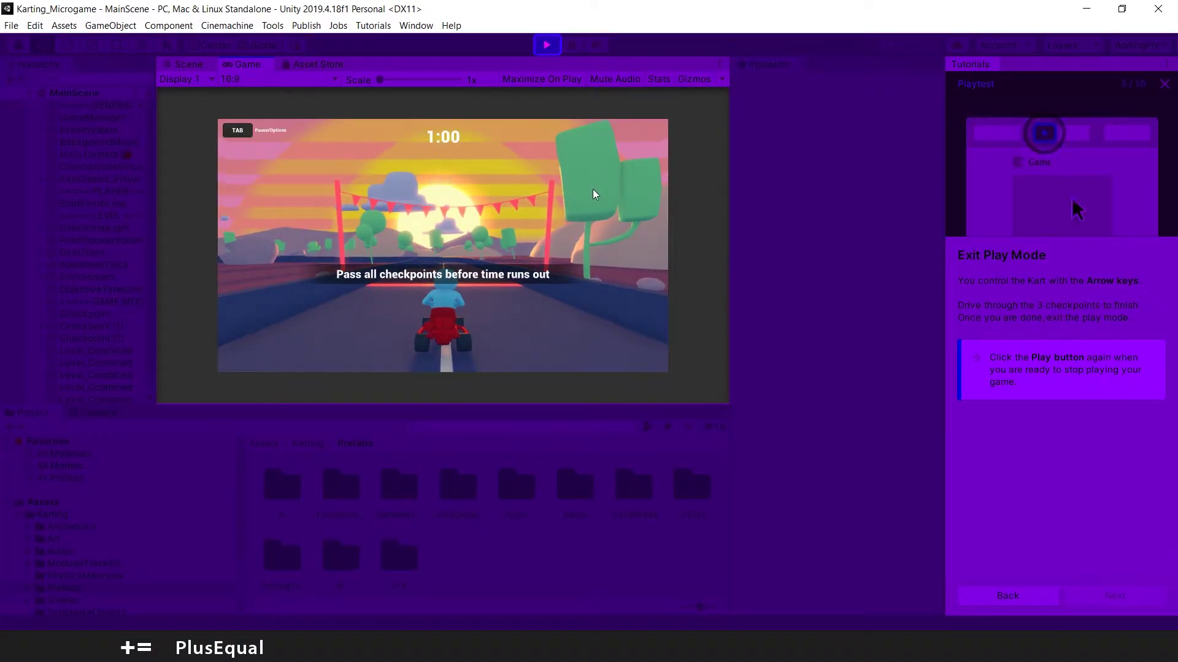
{"action": "key", "text": "Up"}
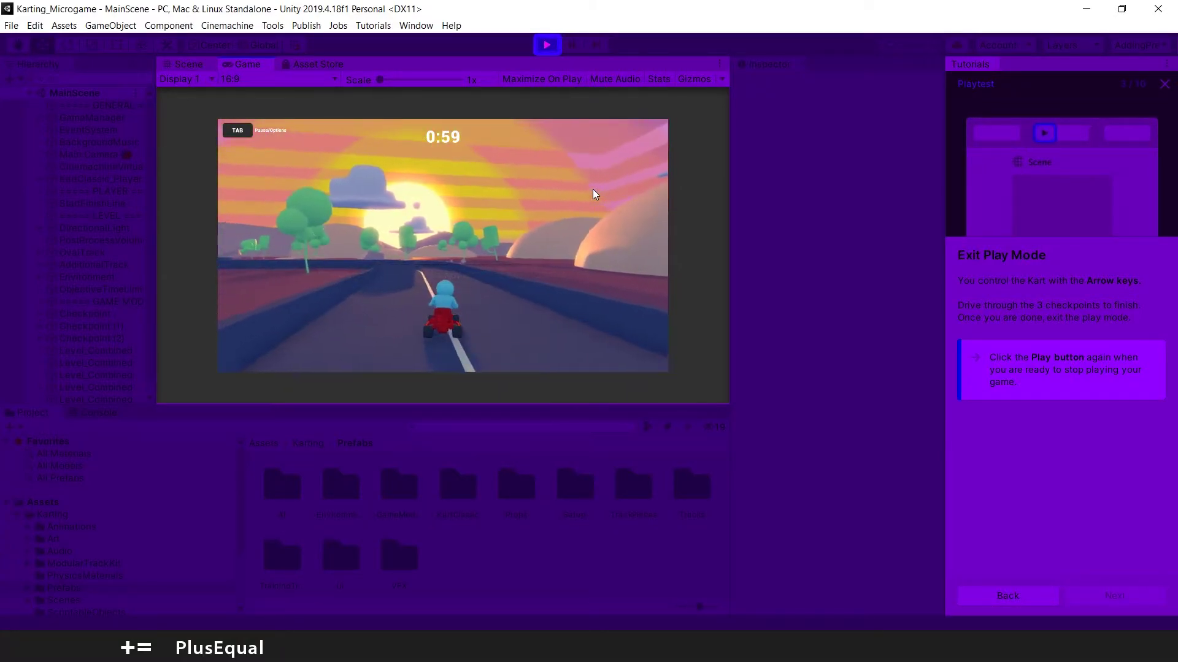
{"action": "key", "text": "Left"}
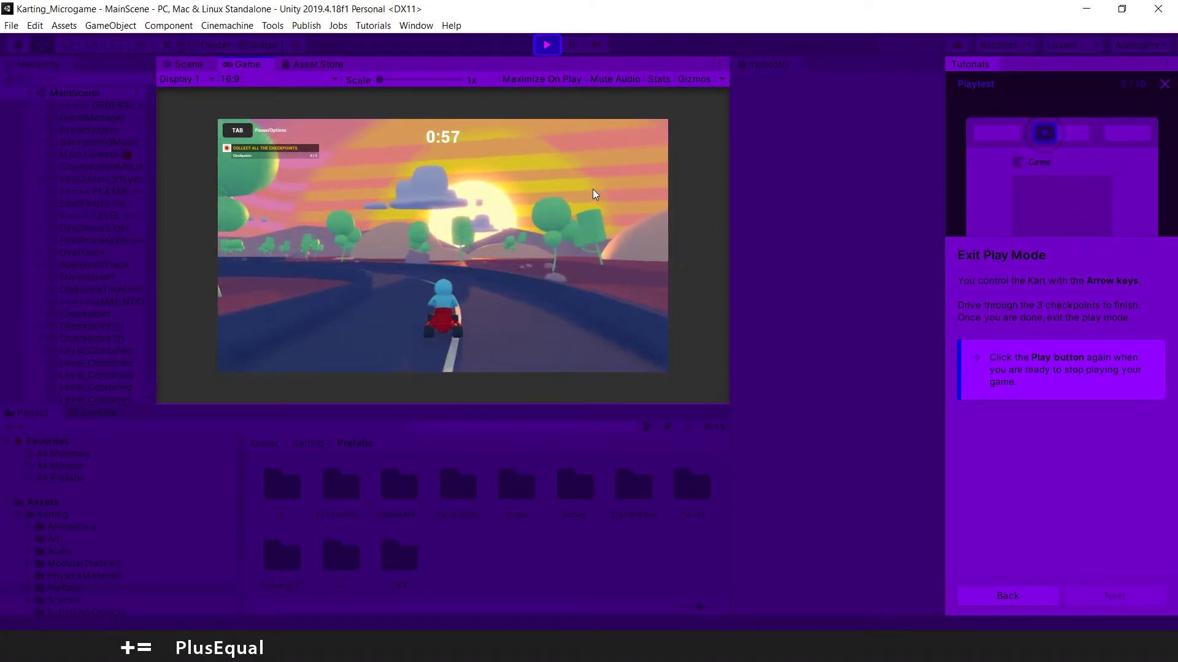
{"action": "key", "text": "Left"}
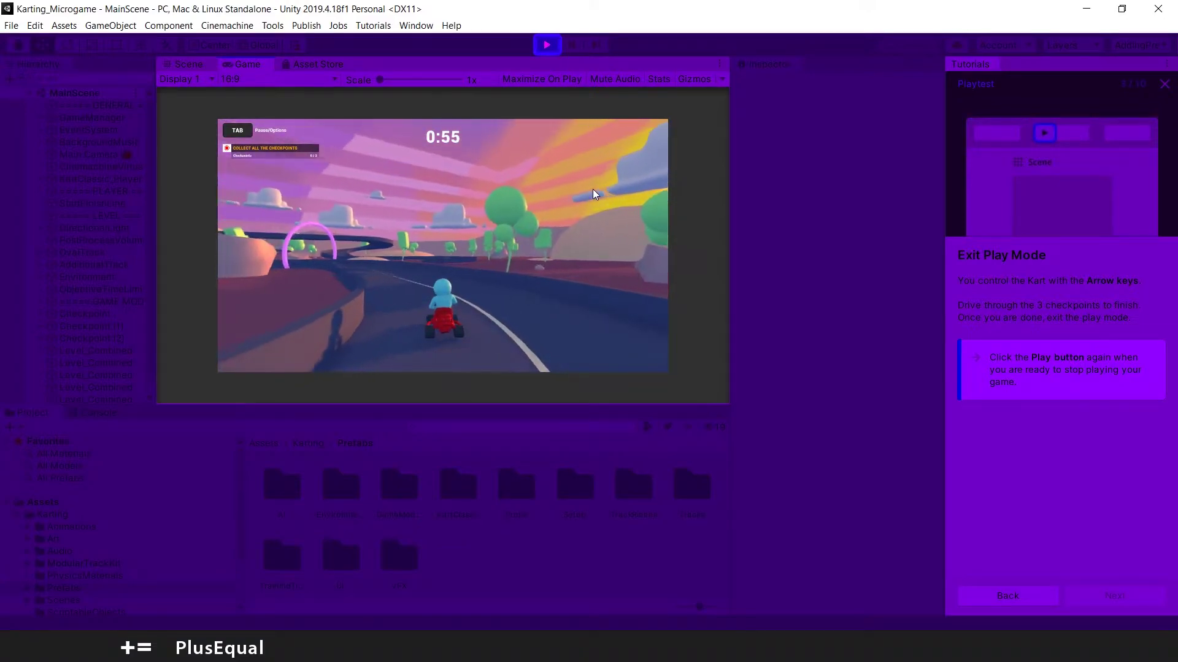
{"action": "key", "text": "Left"}
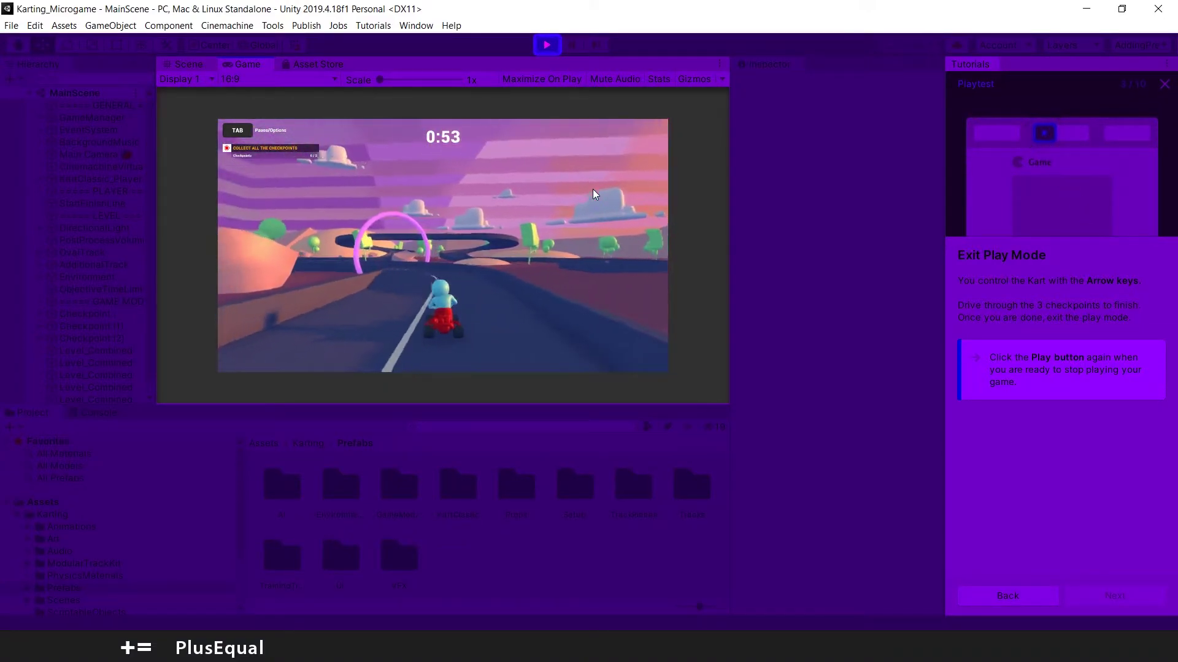
{"action": "key", "text": "Left"}
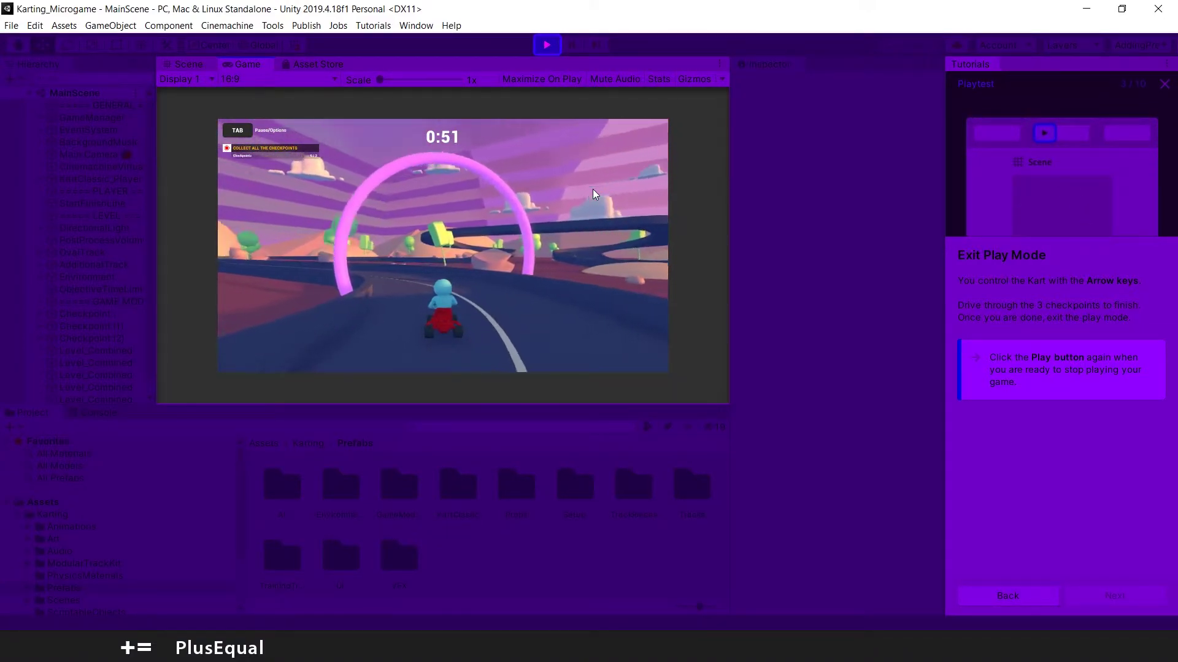
{"action": "key", "text": "Left"}
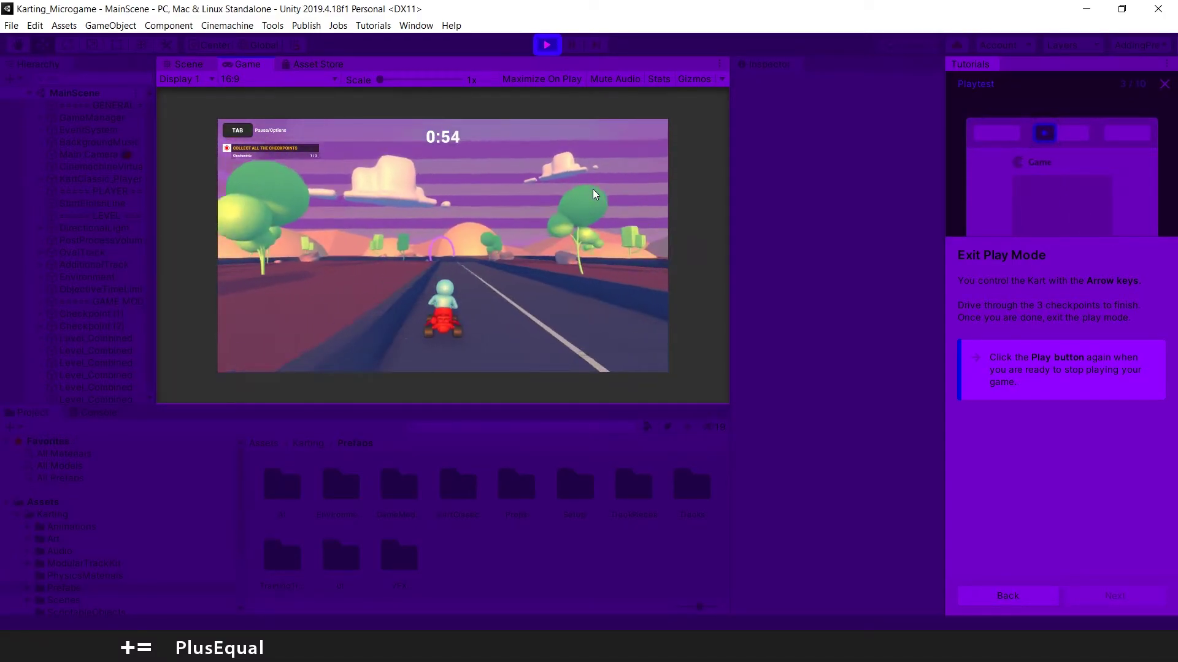
{"action": "key", "text": "Right"}
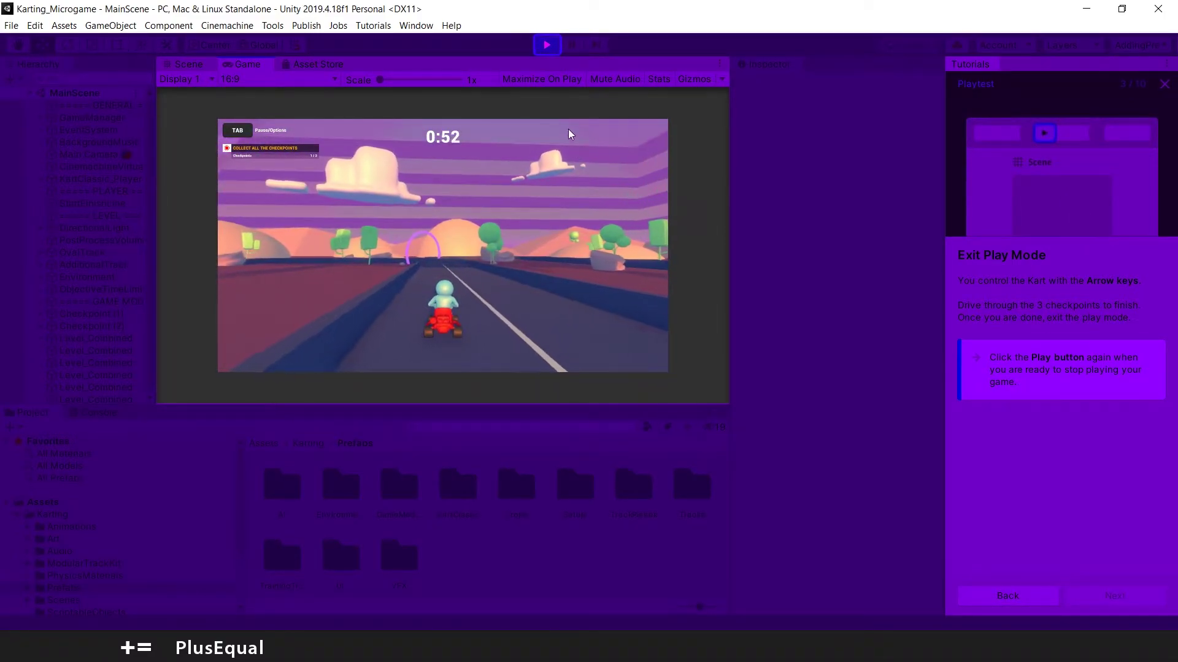
{"action": "left_click", "coordinate": [547, 45]}
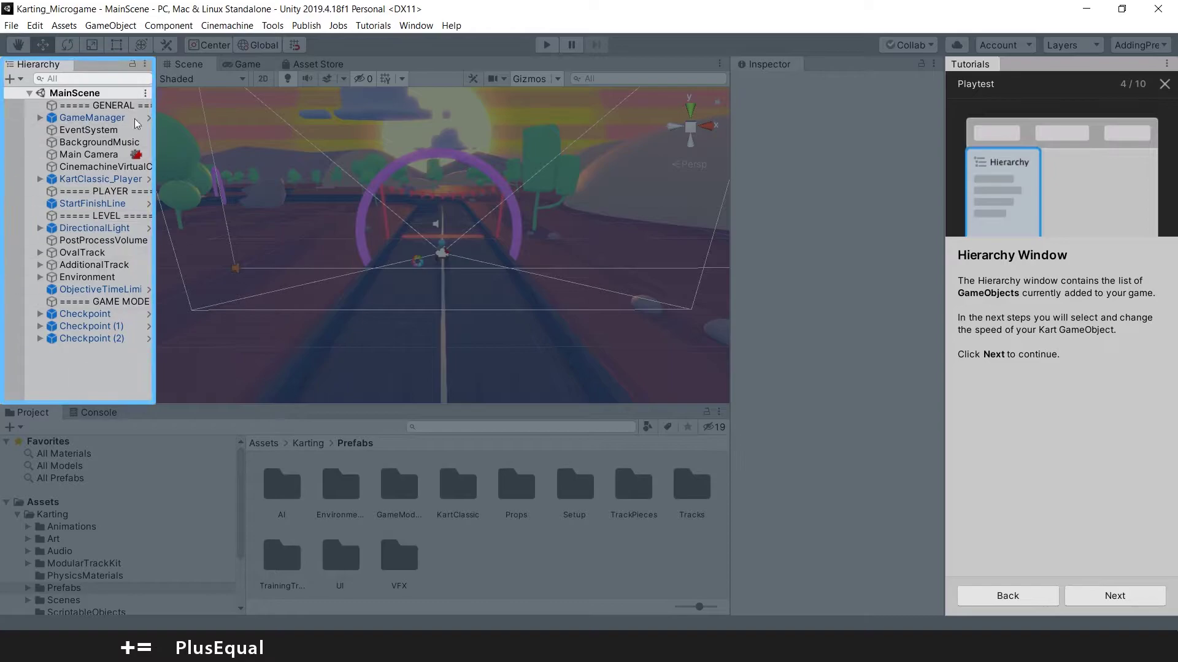
Step: Select the KartClassic_Player object in the scene as the tutorial asks and advance to its Top Speed page
{"action": "left_click", "coordinate": [1106, 598]}
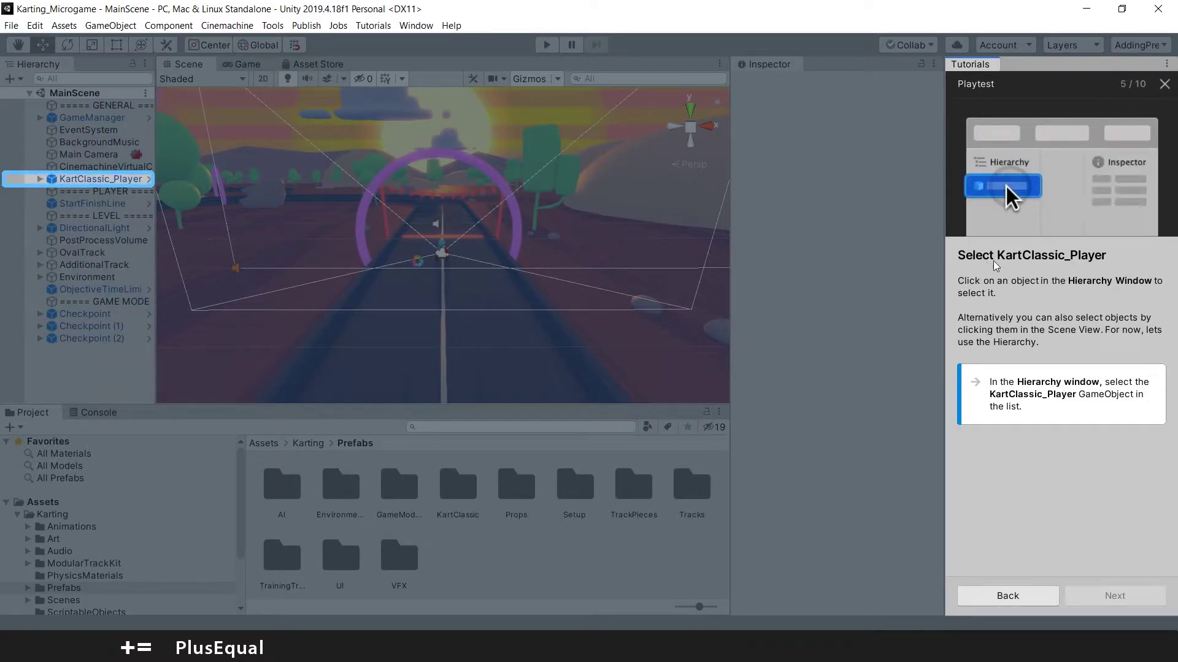
{"action": "left_click", "coordinate": [87, 179]}
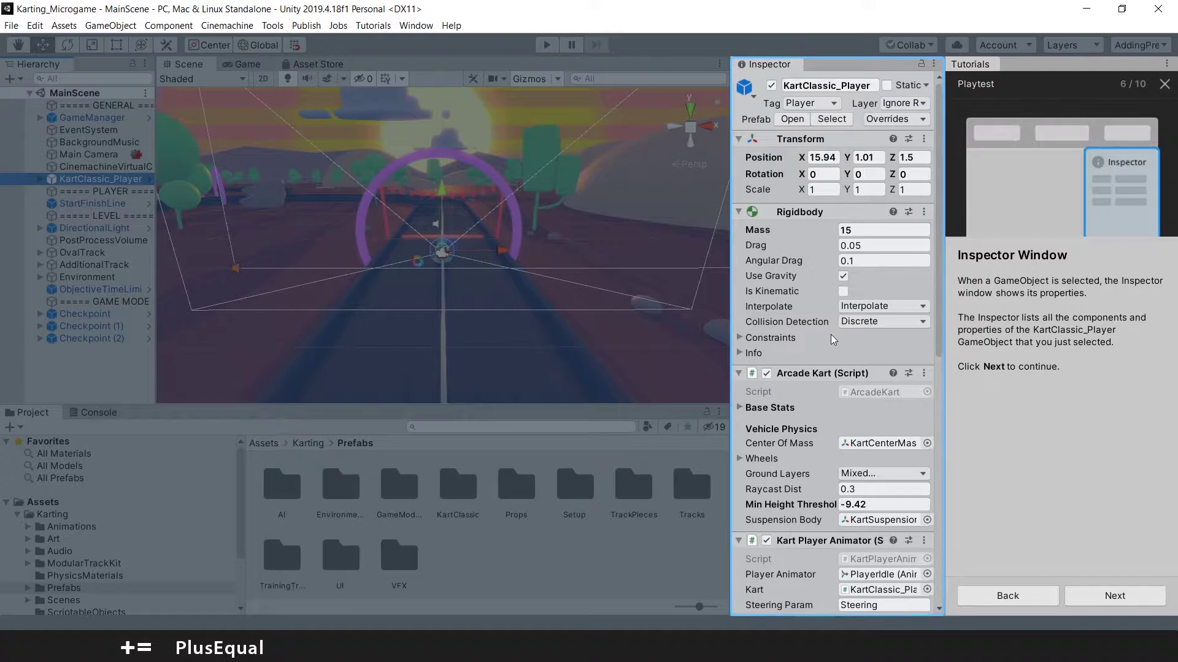
{"action": "left_click", "coordinate": [1129, 594]}
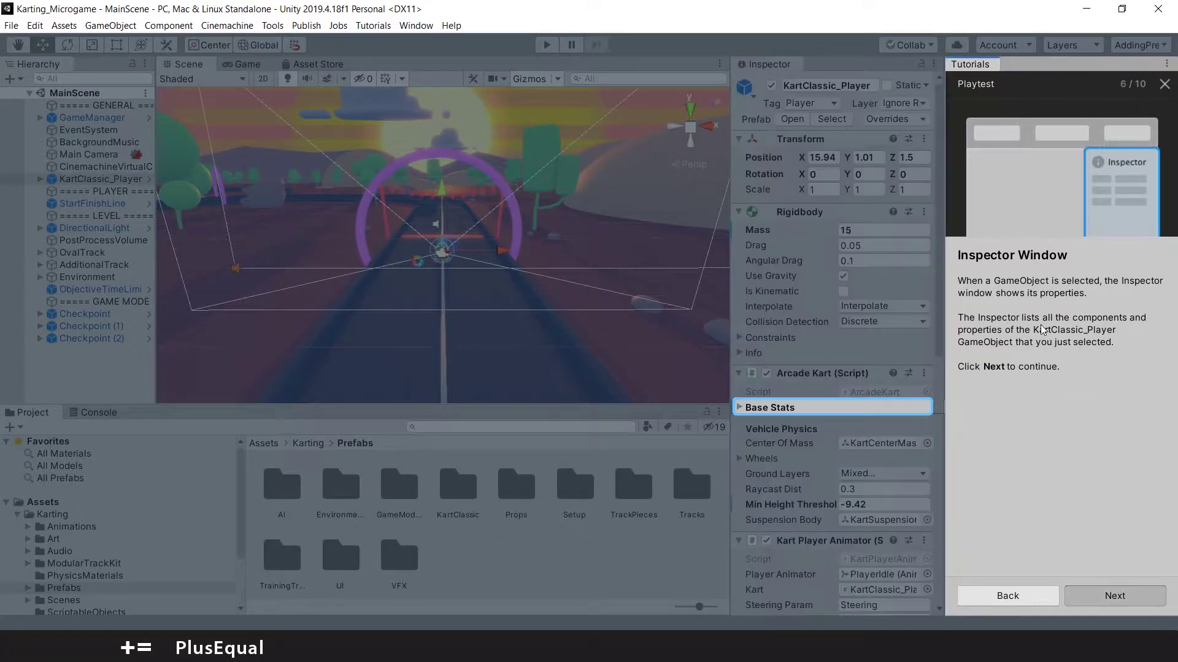
Step: Set the Top Speed in the kart's Base Stats to 100 and continue to the following tutorial page
{"action": "left_click", "coordinate": [740, 409]}
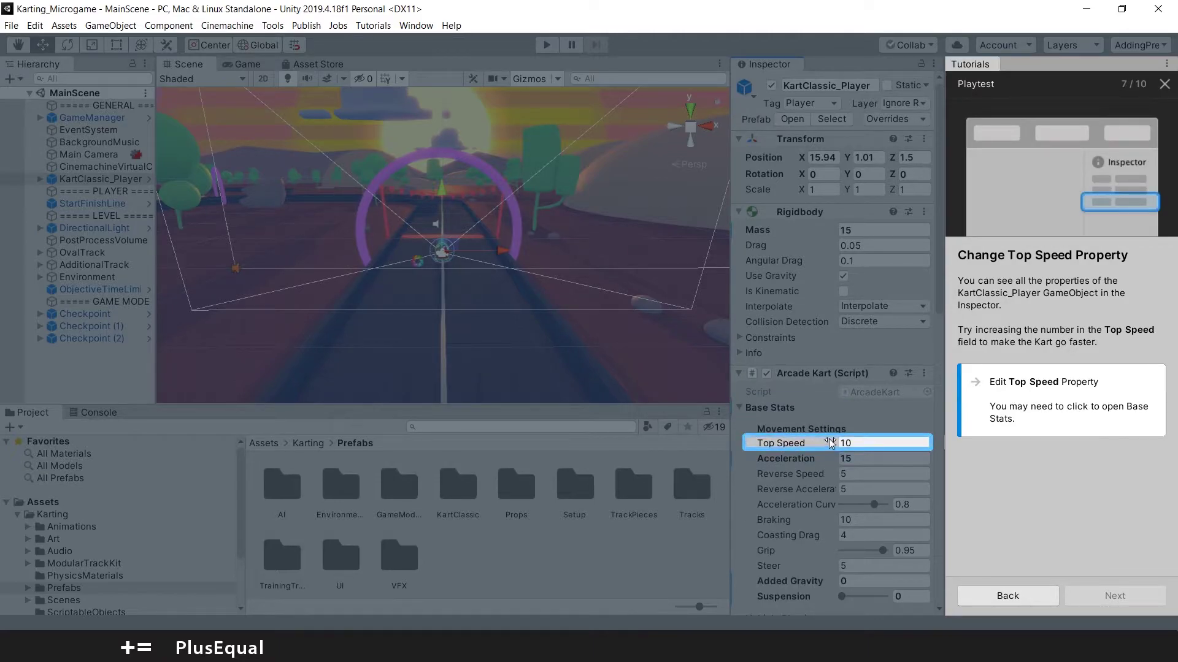
{"action": "left_click", "coordinate": [854, 442]}
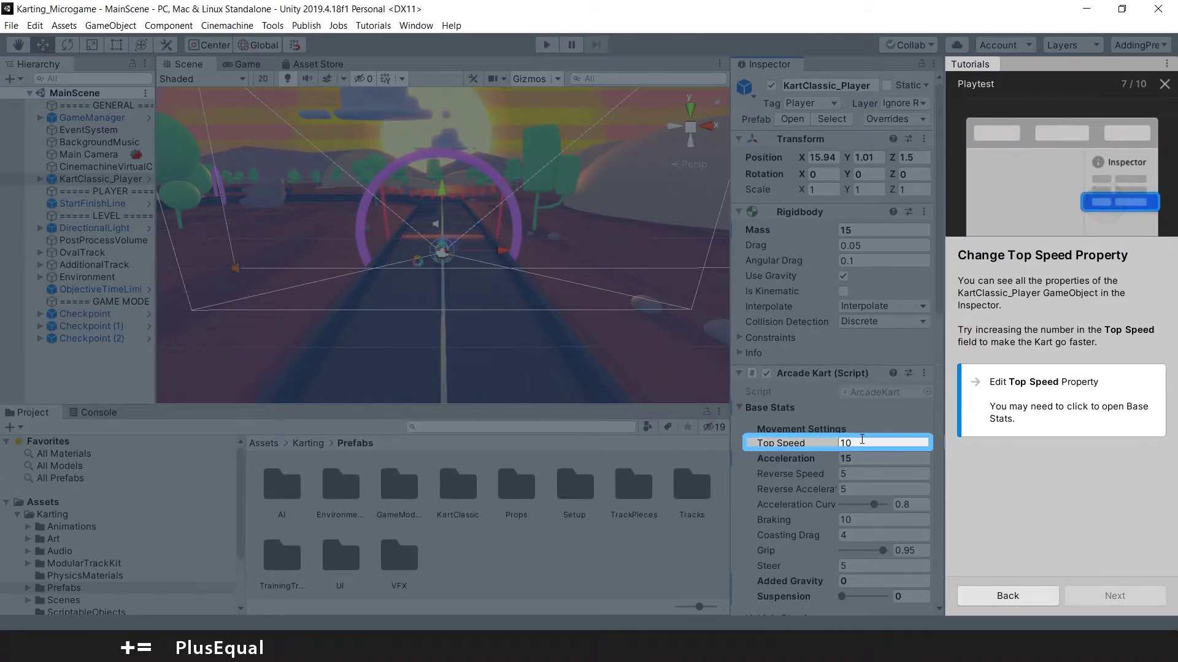
{"action": "double_click", "coordinate": [872, 443]}
{"action": "left_click", "coordinate": [864, 443]}
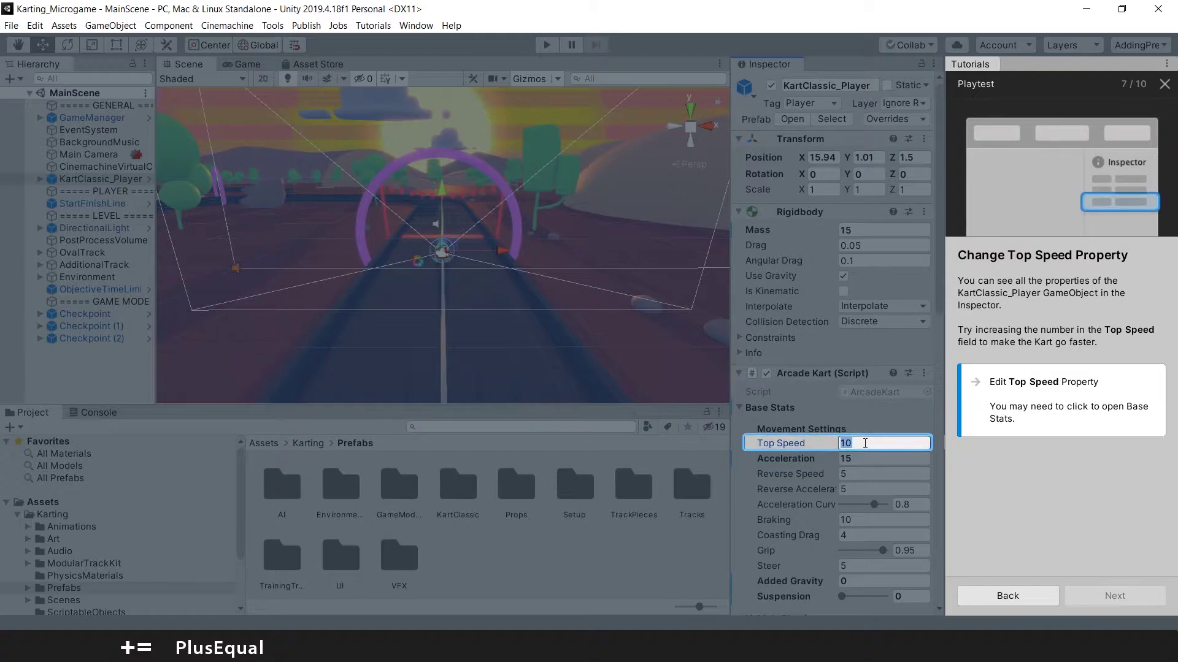
{"action": "type", "text": "0"}
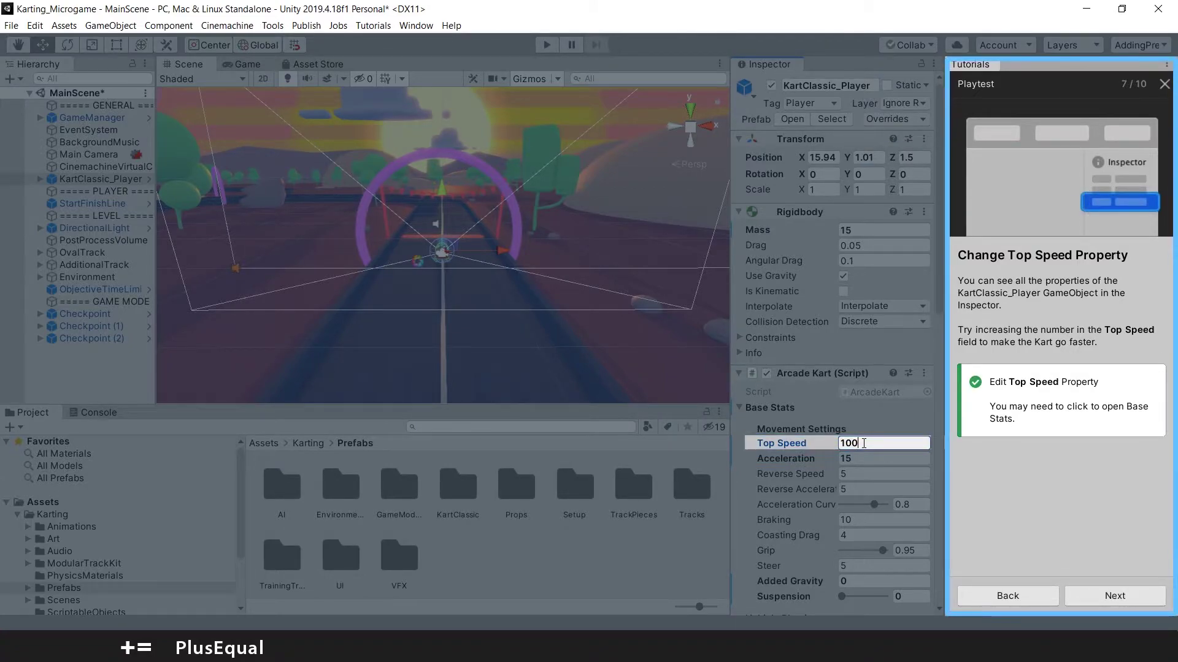
{"action": "left_click", "coordinate": [1081, 596]}
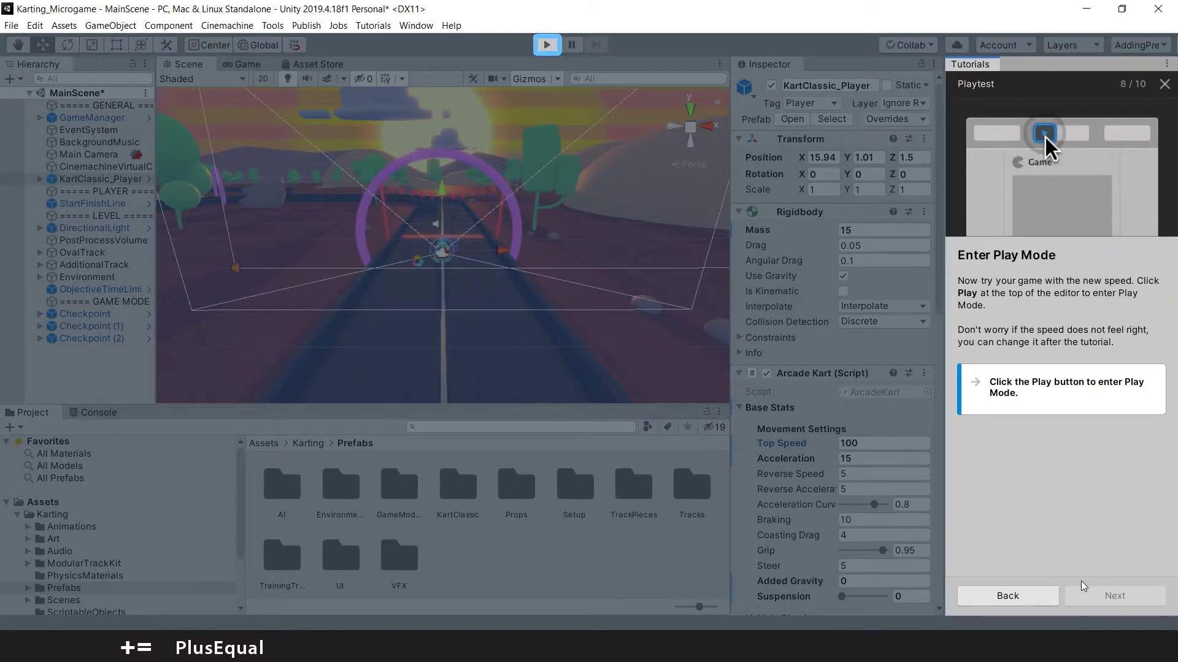
Step: Playtest the karting game at the new top speed by driving through the checkpoints, and exit Play Mode
{"action": "left_click", "coordinate": [542, 46]}
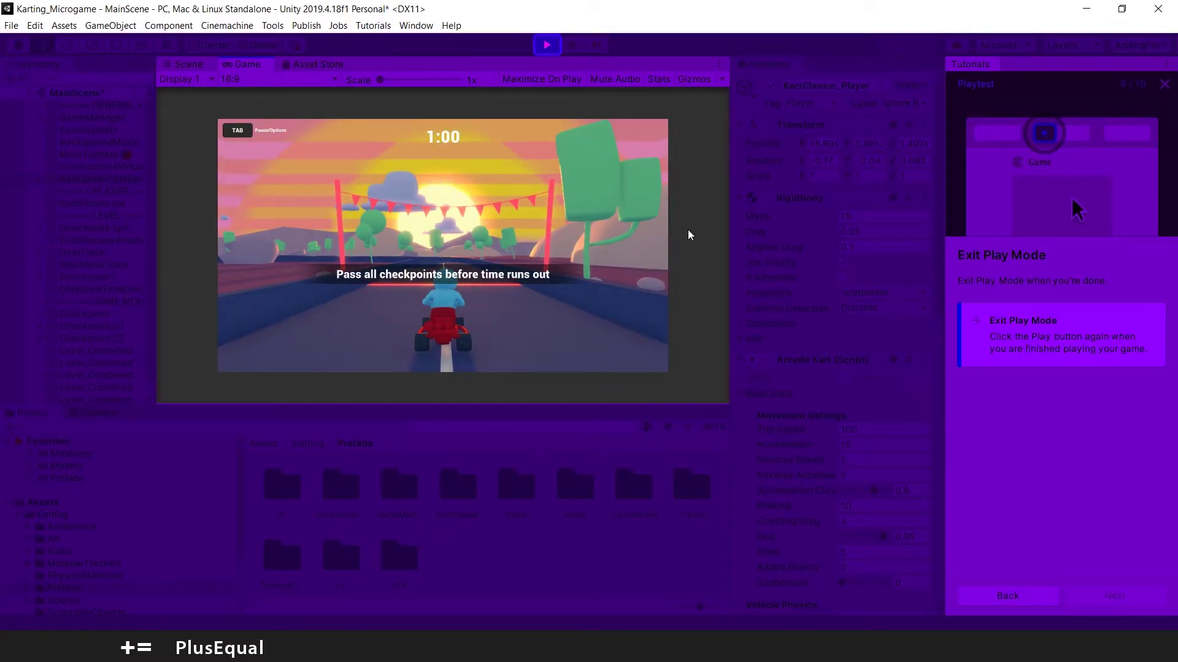
{"action": "key", "text": "Up"}
{"action": "key", "text": "Left"}
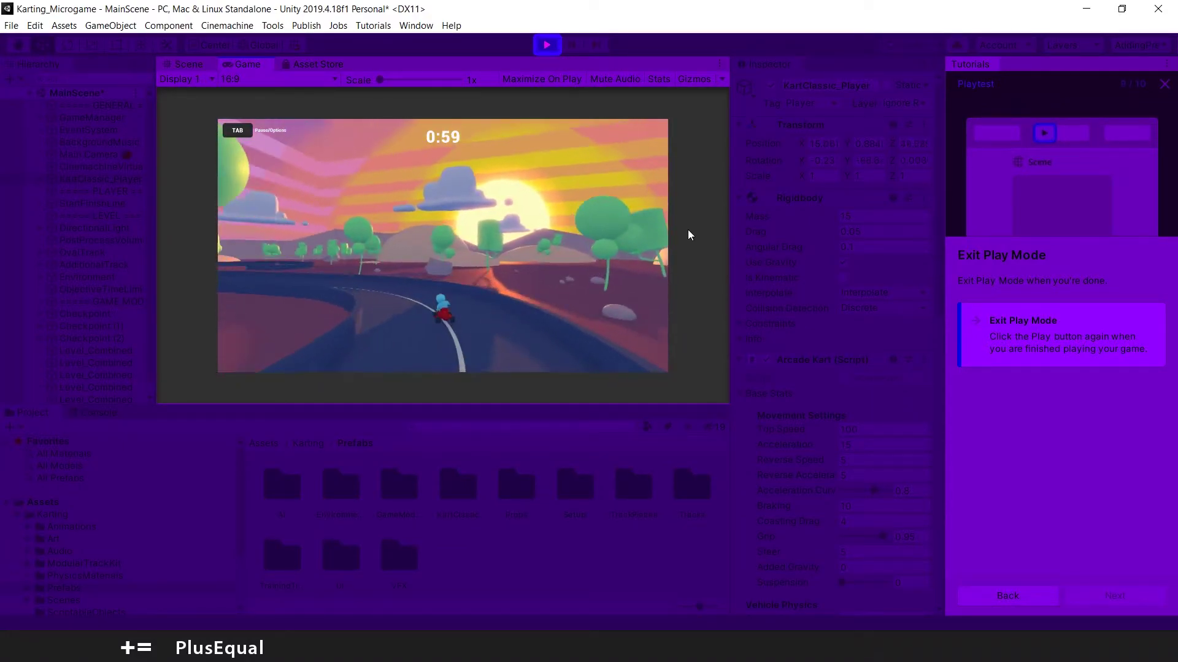
{"action": "key", "text": "Left"}
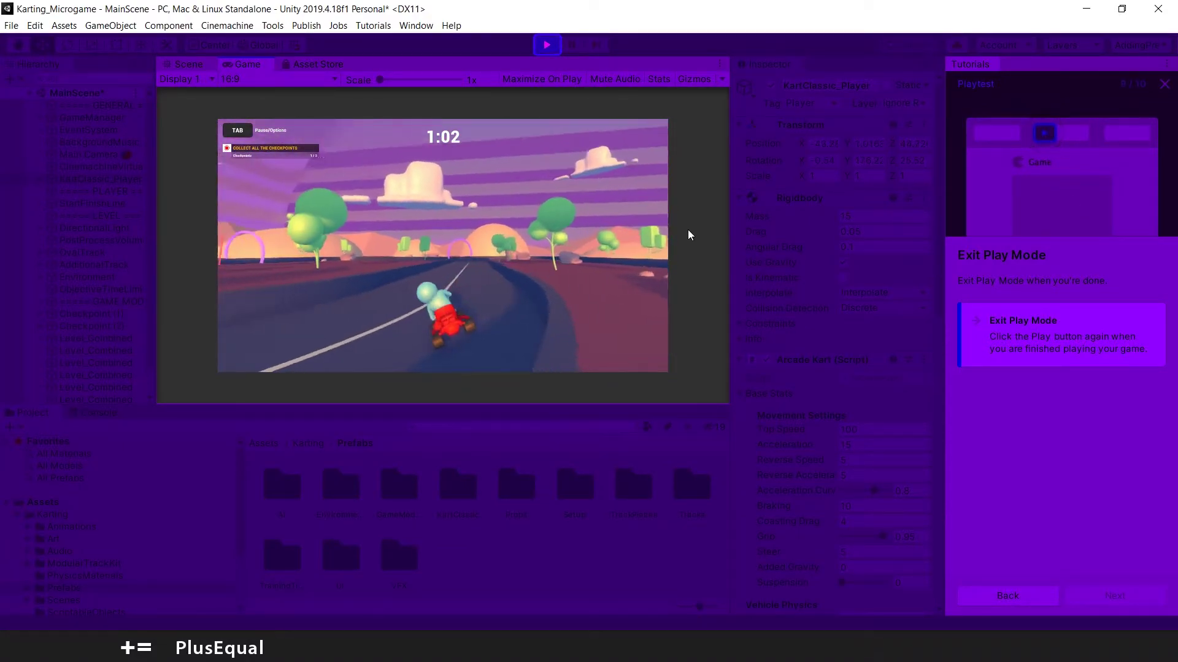
{"action": "key", "text": "Up"}
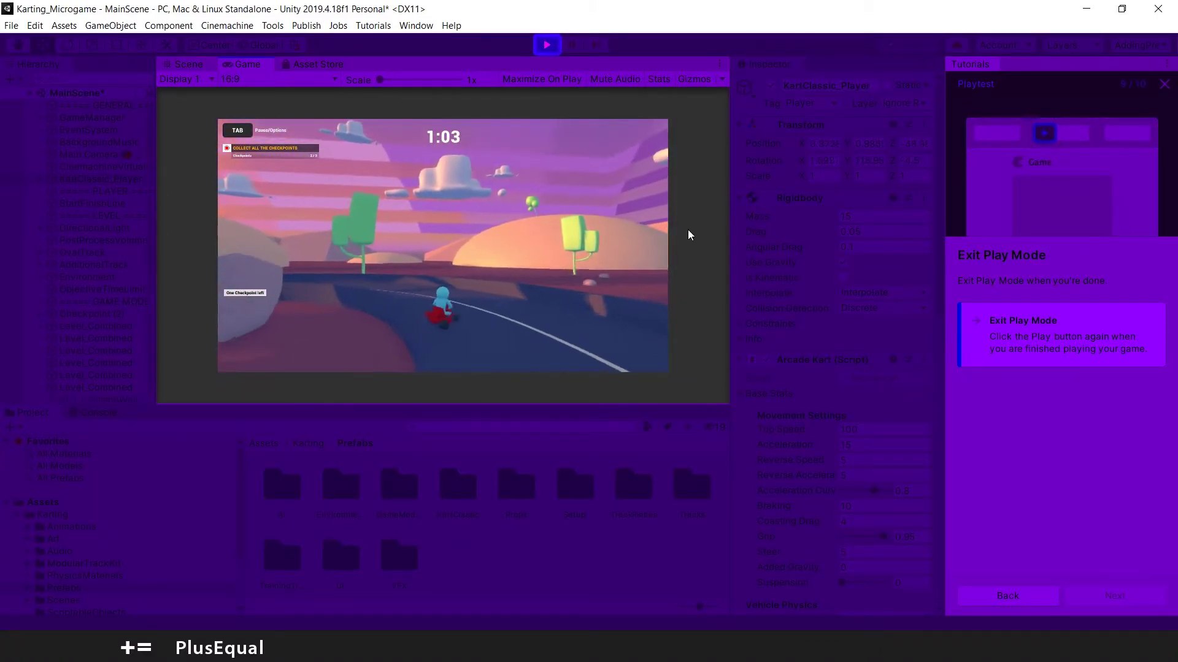
{"action": "key", "text": "Left"}
{"action": "key", "text": "Up"}
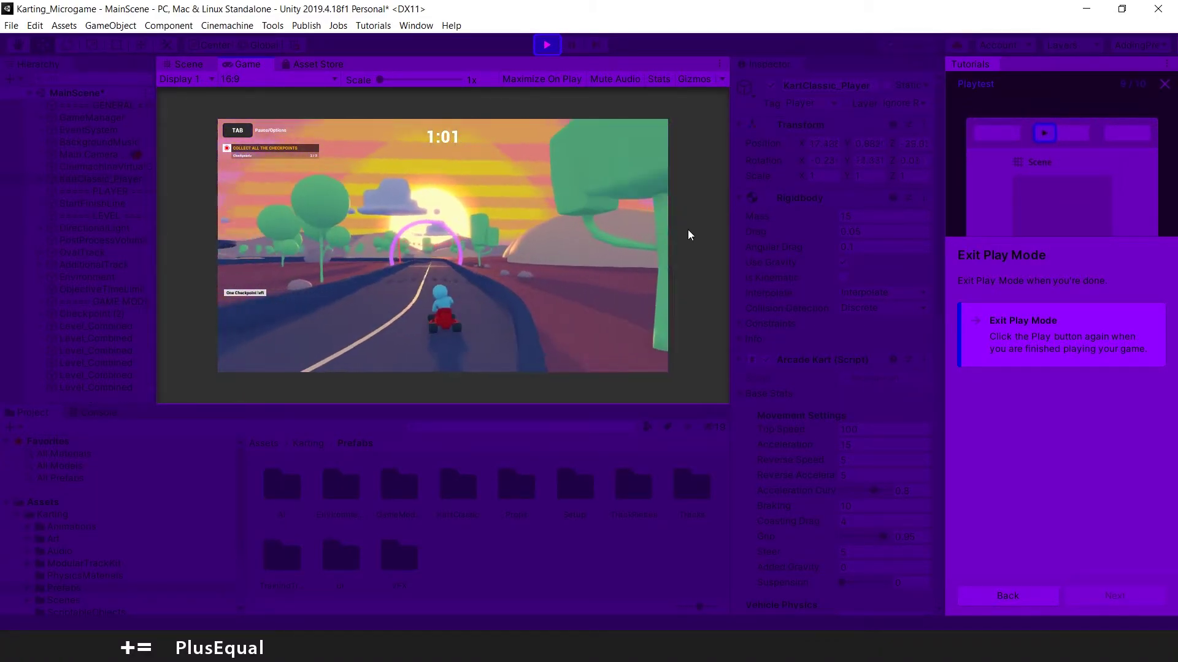
{"action": "key", "text": "Left"}
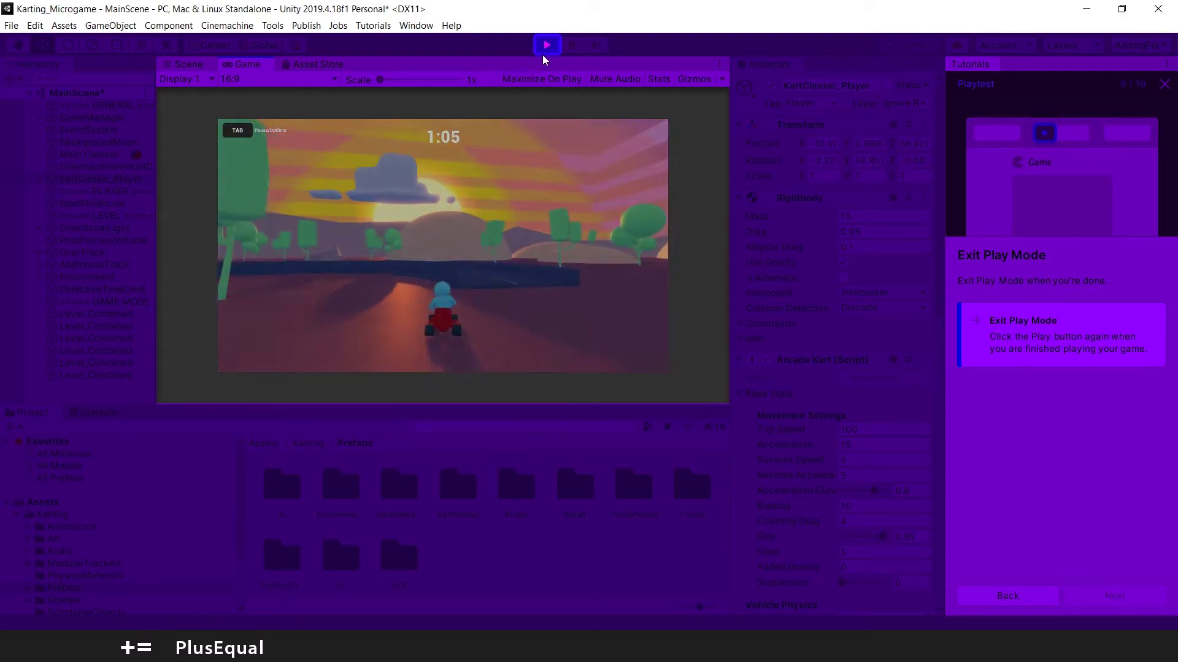
{"action": "left_click", "coordinate": [547, 46]}
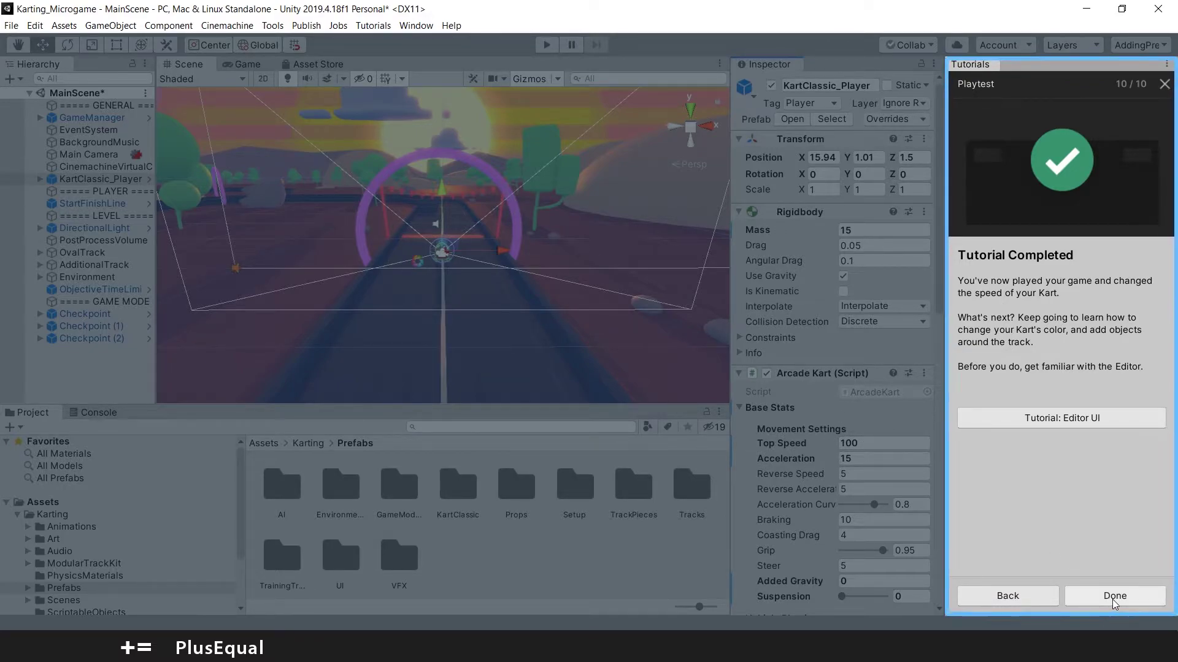
Step: Open the Editor UI tutorial, saving the changes to MainScene, maximize the editor window, and start the tutorial
{"action": "left_click", "coordinate": [1069, 422]}
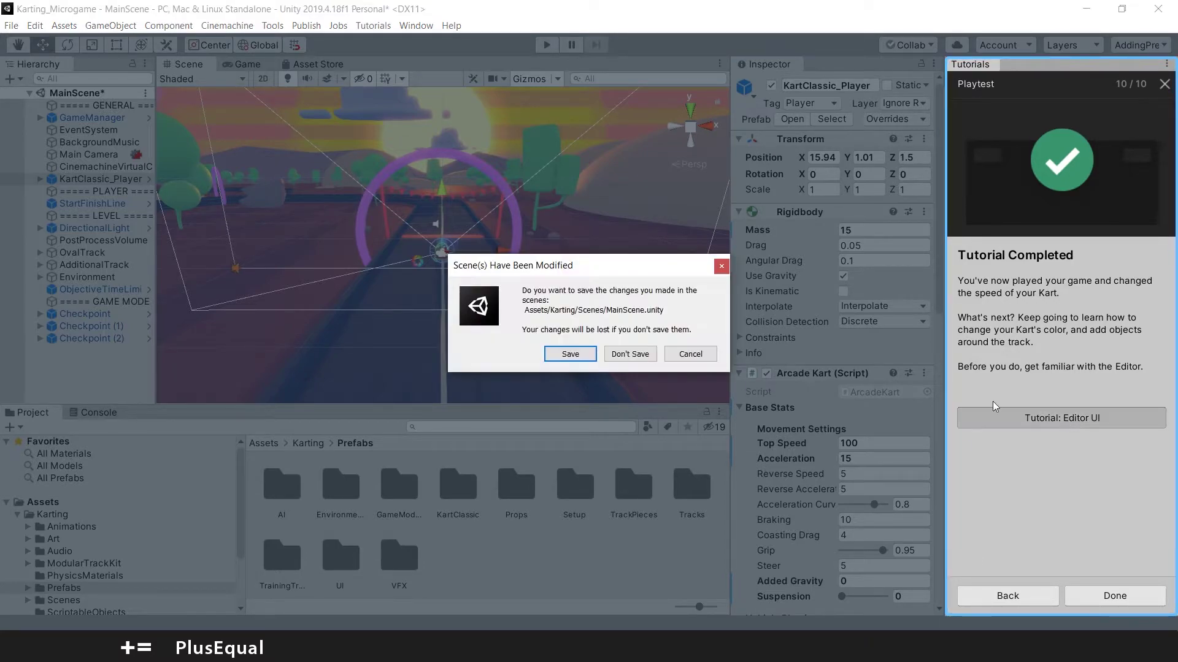
{"action": "left_click", "coordinate": [570, 356]}
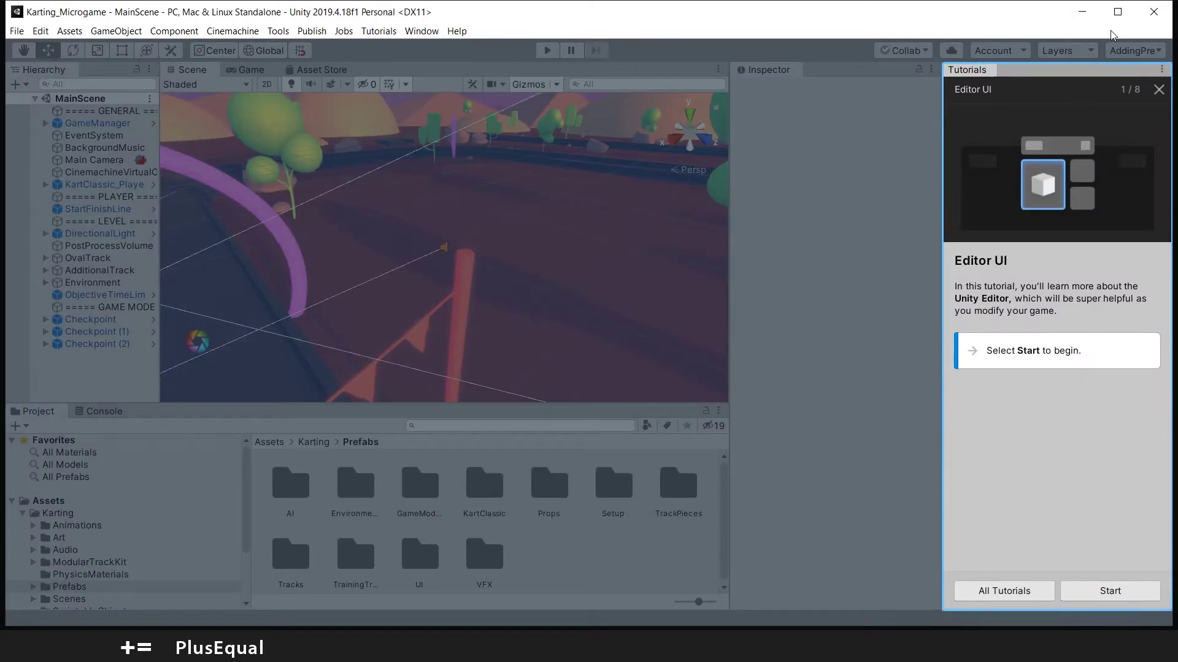
{"action": "left_click", "coordinate": [1116, 14]}
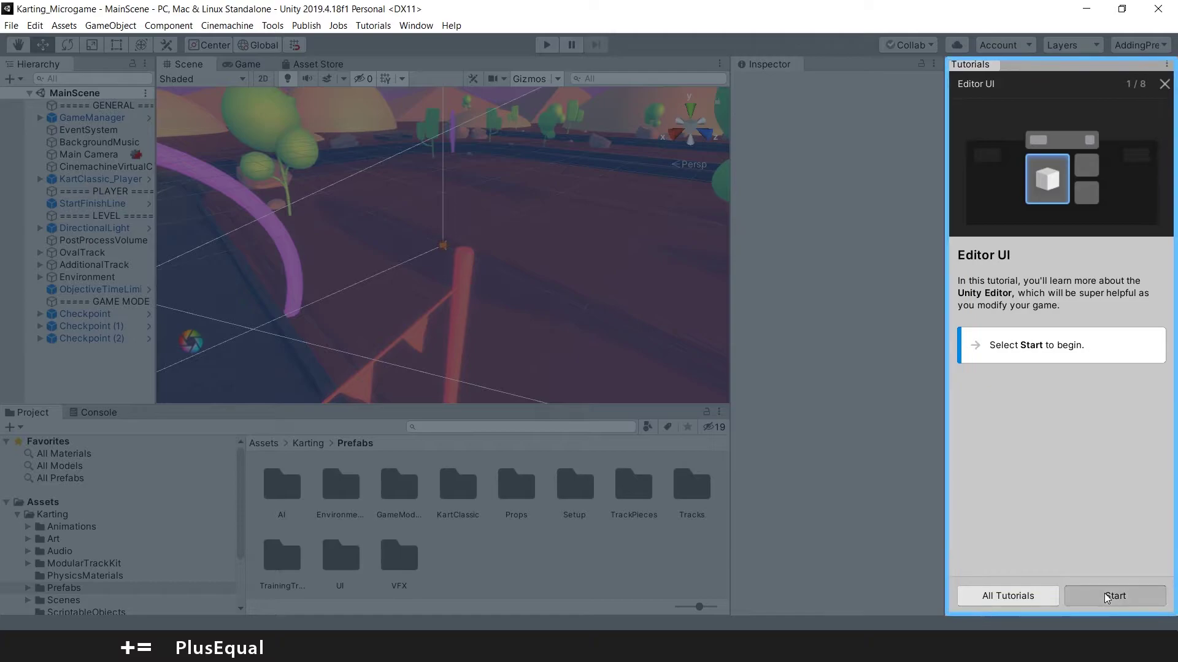
{"action": "left_click", "coordinate": [1079, 603]}
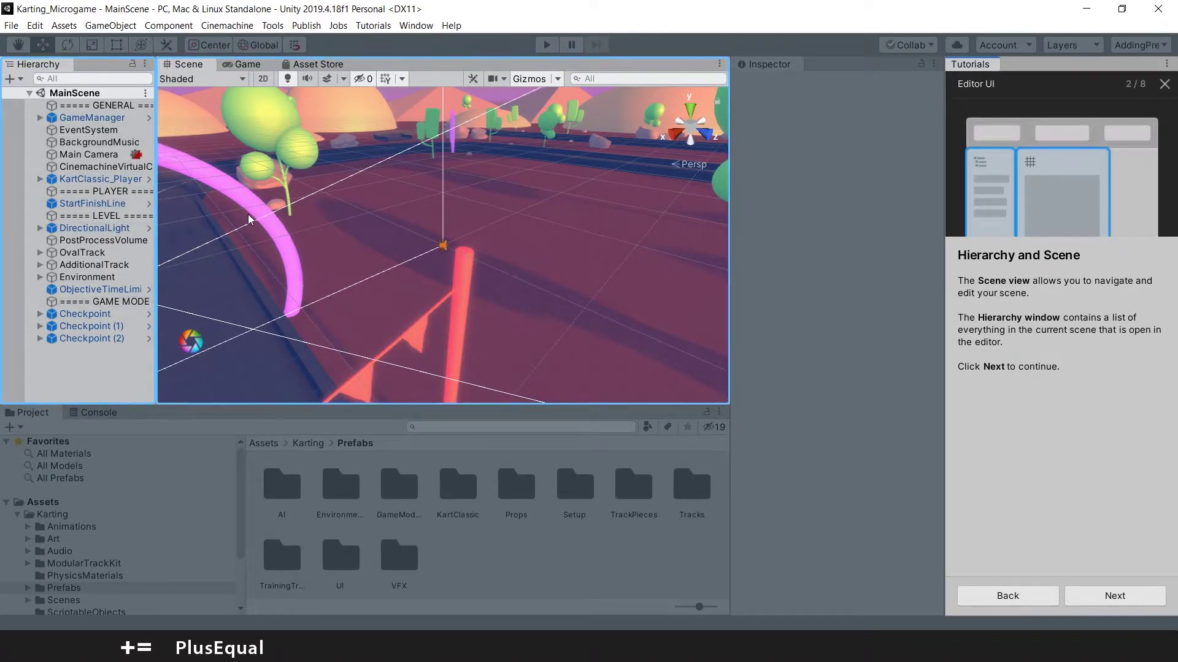
Step: Select the Hand Tool and pan around the scene as the Editor UI tutorial asks, advancing to its orbit page
{"action": "left_click", "coordinate": [1112, 601]}
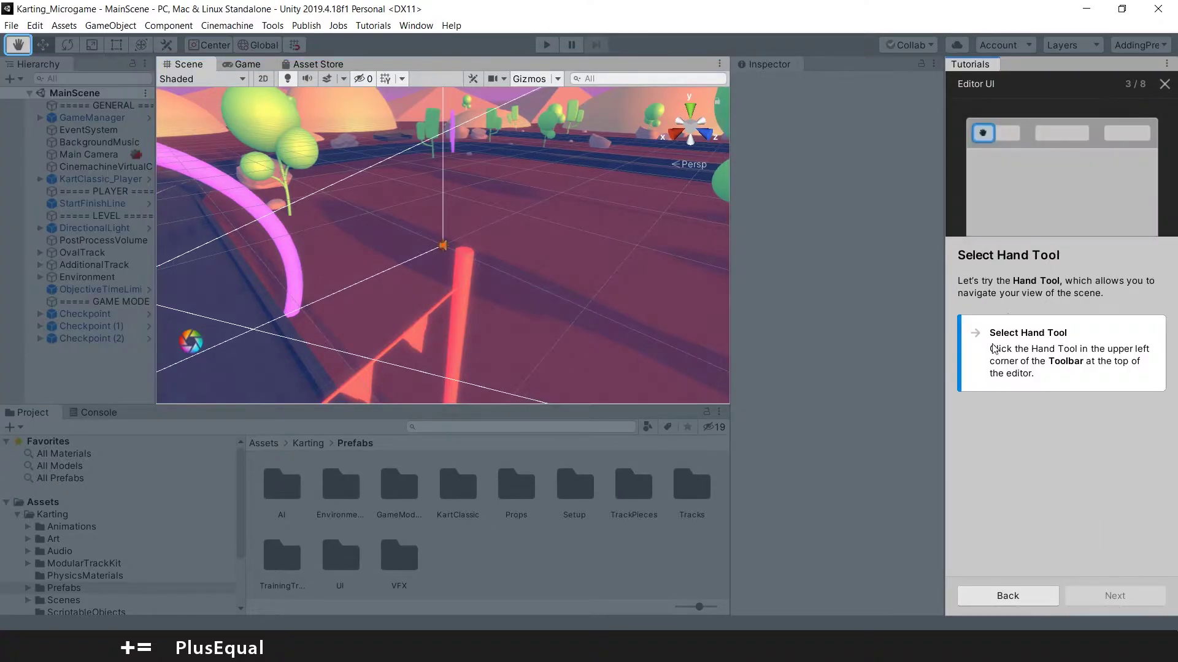
{"action": "left_click", "coordinate": [13, 43]}
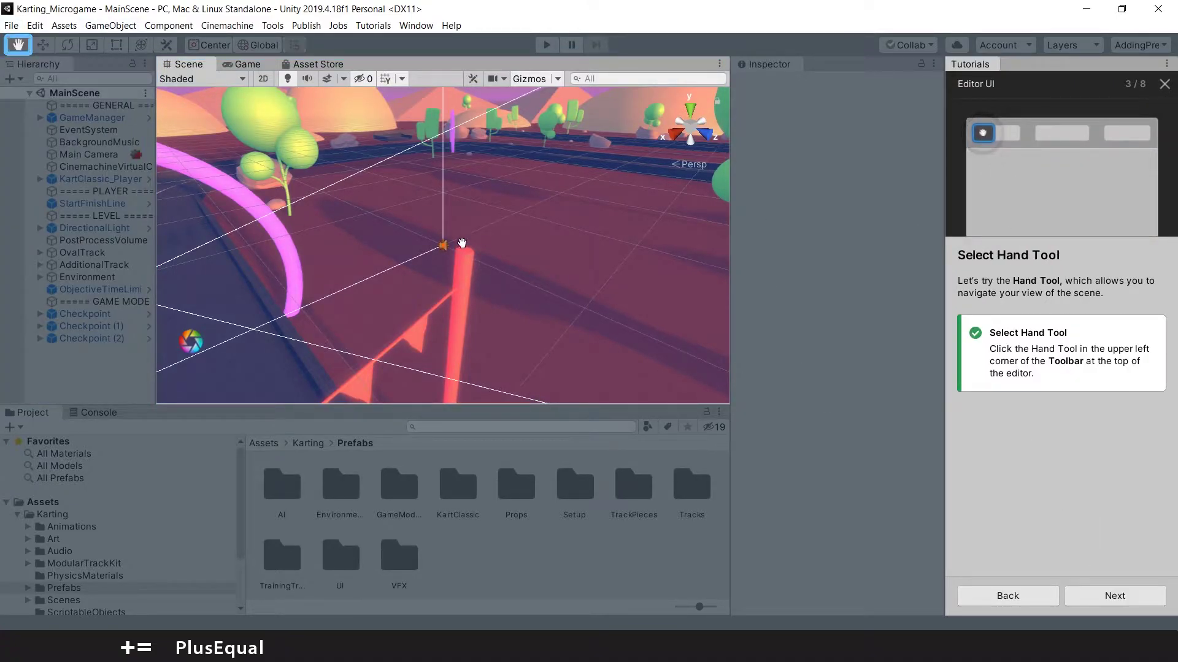
{"action": "left_click_drag", "start_coordinate": [429, 257], "coordinate": [403, 184]}
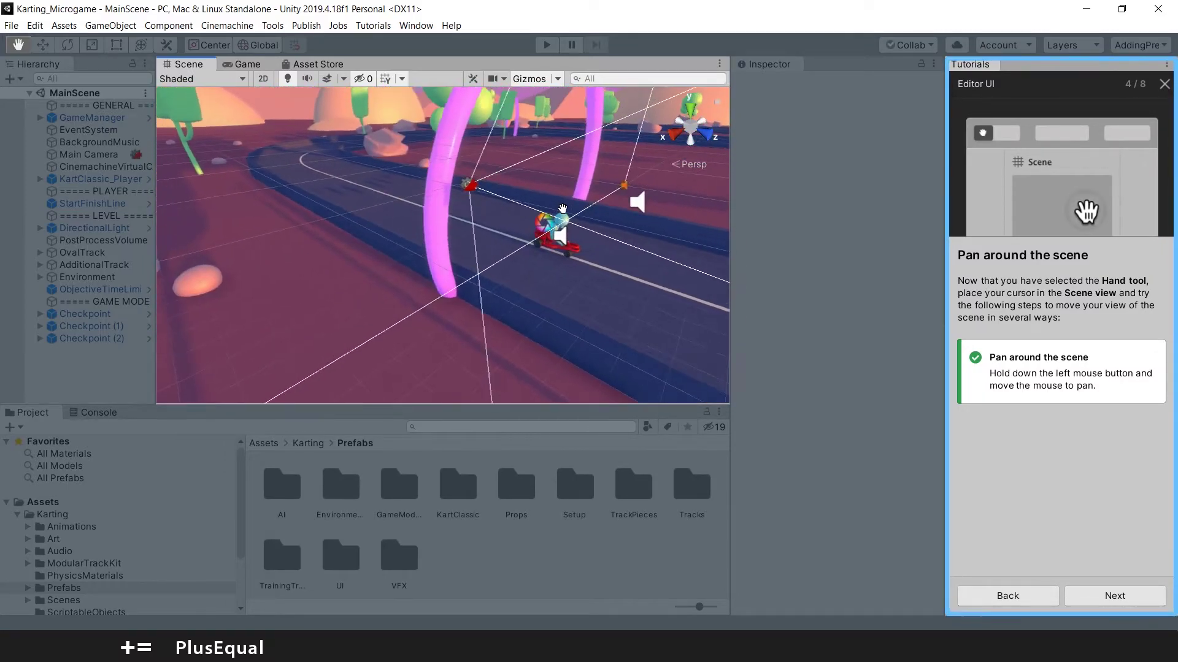
{"action": "left_click", "coordinate": [1115, 595]}
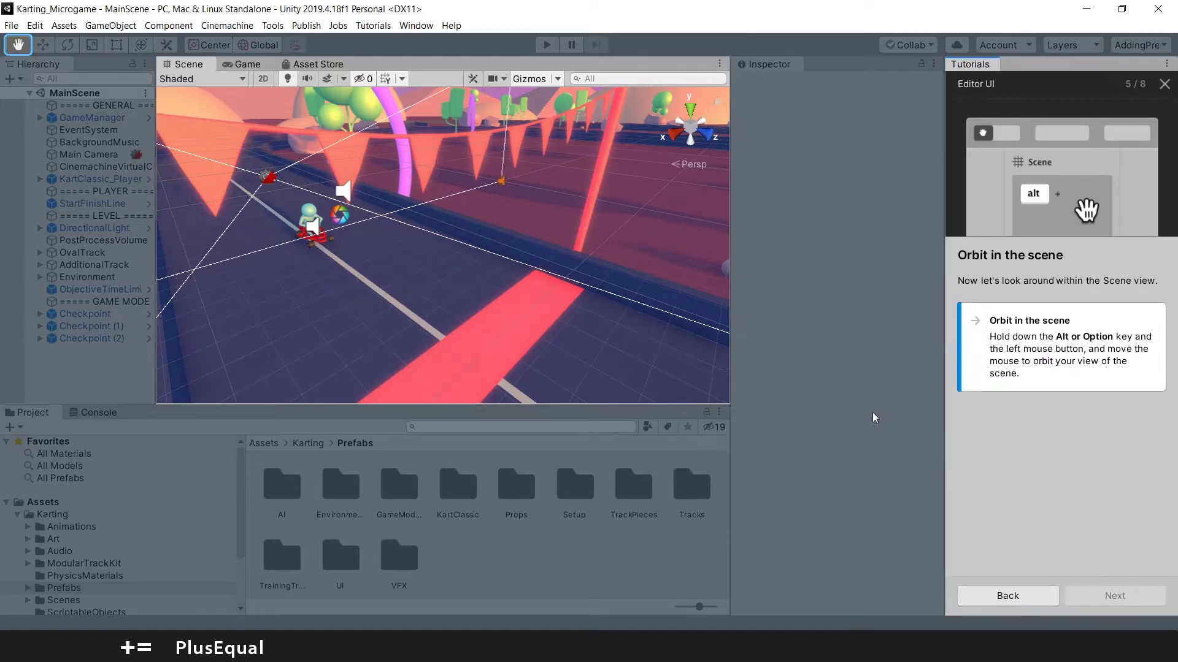
Step: Orbit and zoom the Scene view as the Editor UI tutorial asks, and continue past its Project Window page
{"action": "left_click_drag", "start_coordinate": [484, 239], "coordinate": [737, 261], "text": "alt"}
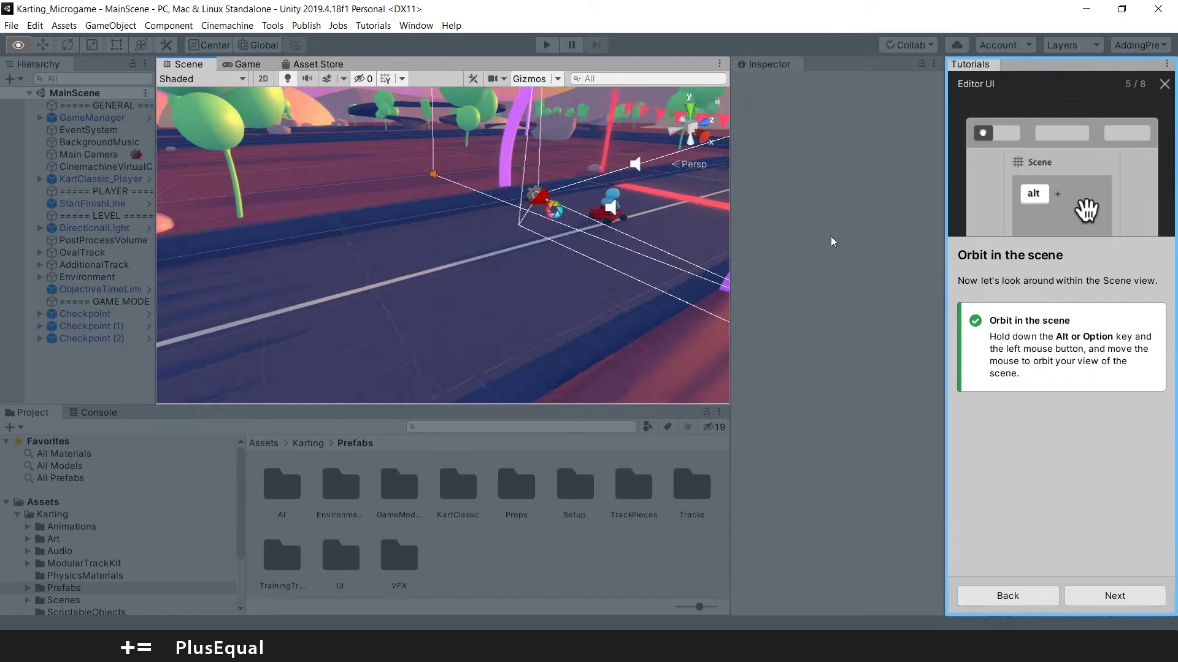
{"action": "left_click", "coordinate": [1115, 594]}
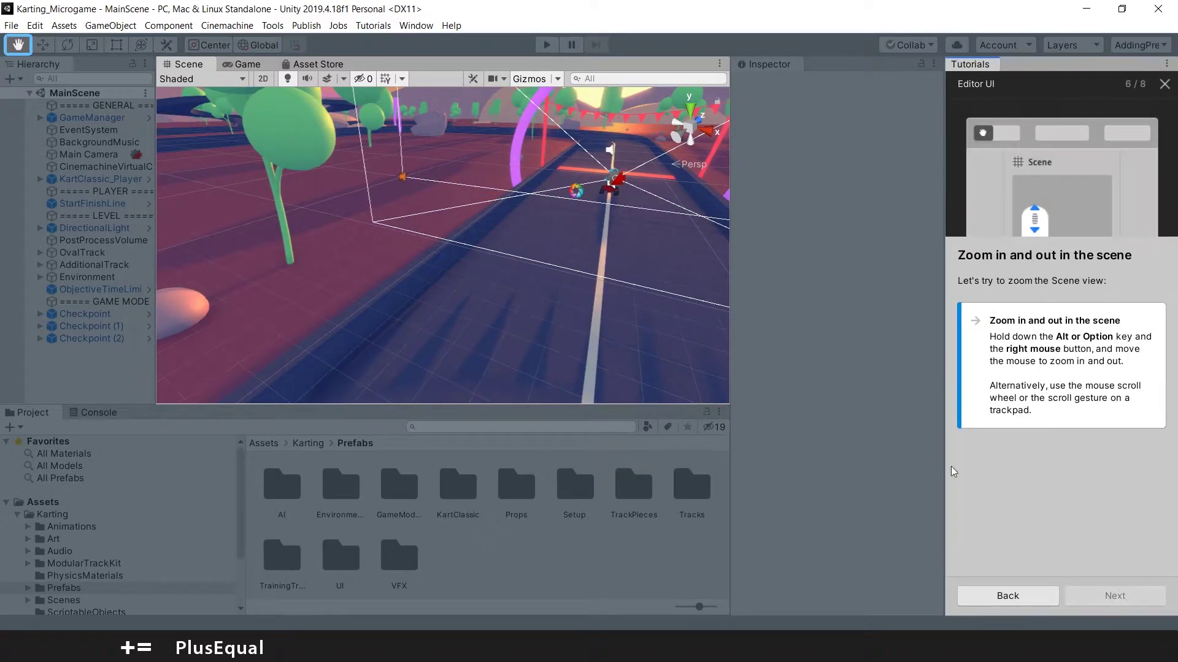
{"action": "scroll", "coordinate": [604, 189], "scroll_direction": "down", "scroll_amount": 8}
{"action": "scroll", "coordinate": [603, 189], "scroll_direction": "up", "scroll_amount": 6}
{"action": "scroll", "coordinate": [598, 187], "scroll_direction": "down", "scroll_amount": 4}
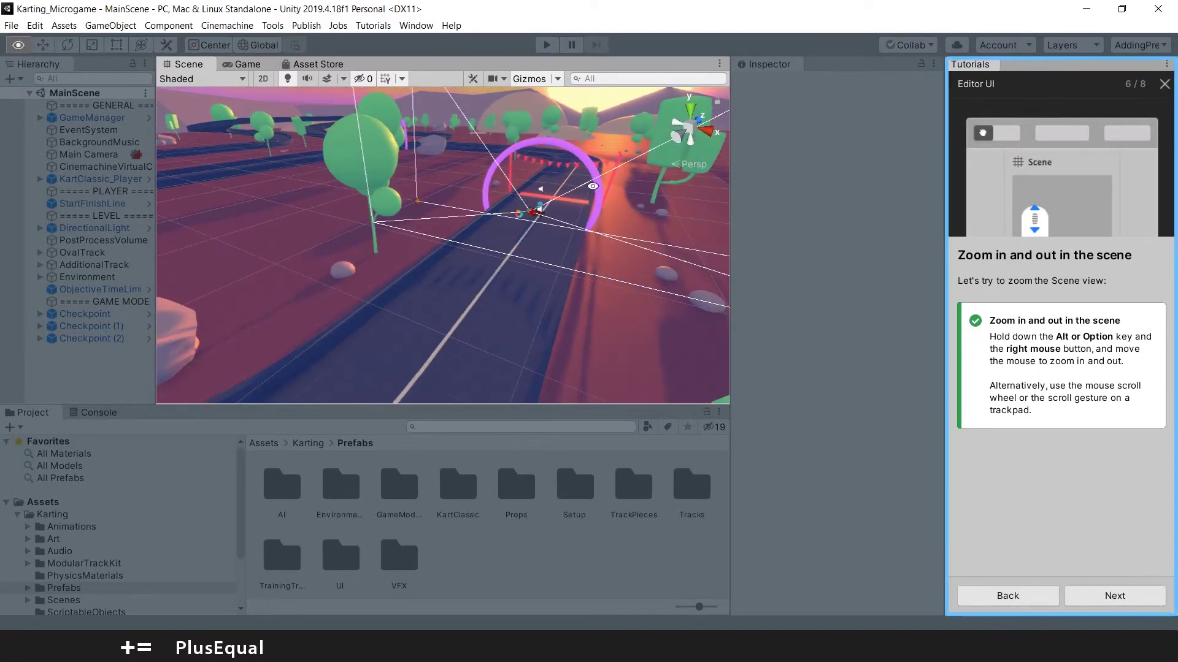
{"action": "left_click_drag", "start_coordinate": [592, 186], "coordinate": [520, 117], "text": "alt"}
{"action": "scroll", "coordinate": [391, 230], "scroll_direction": "up", "scroll_amount": 10}
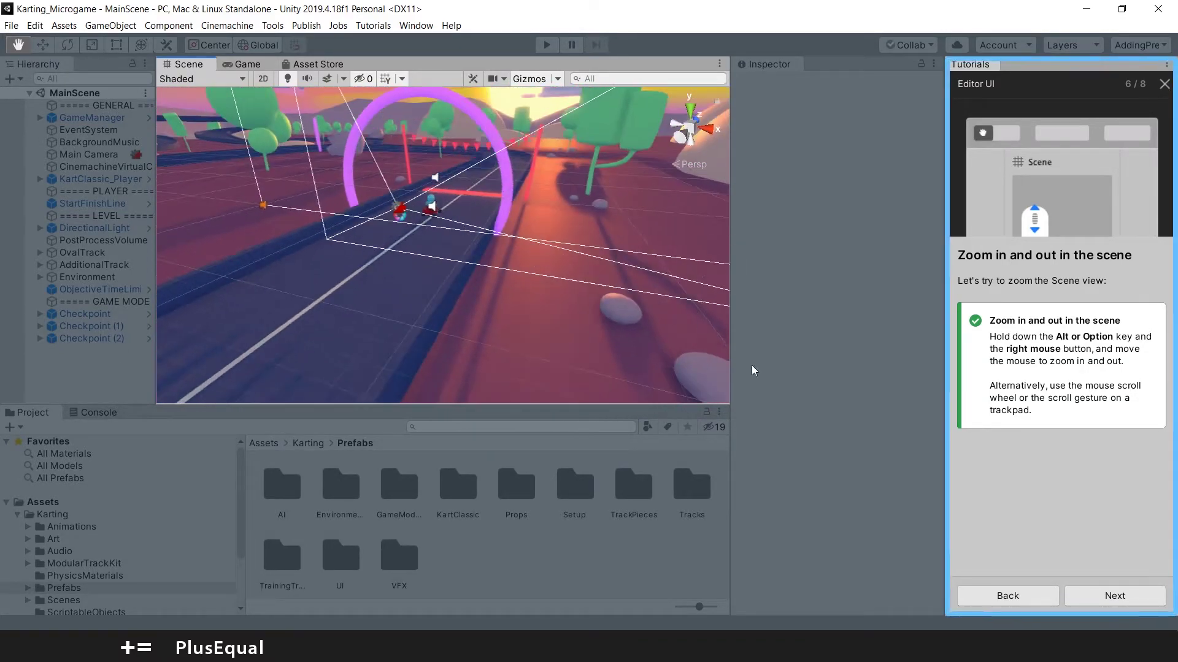
{"action": "left_click", "coordinate": [1106, 596]}
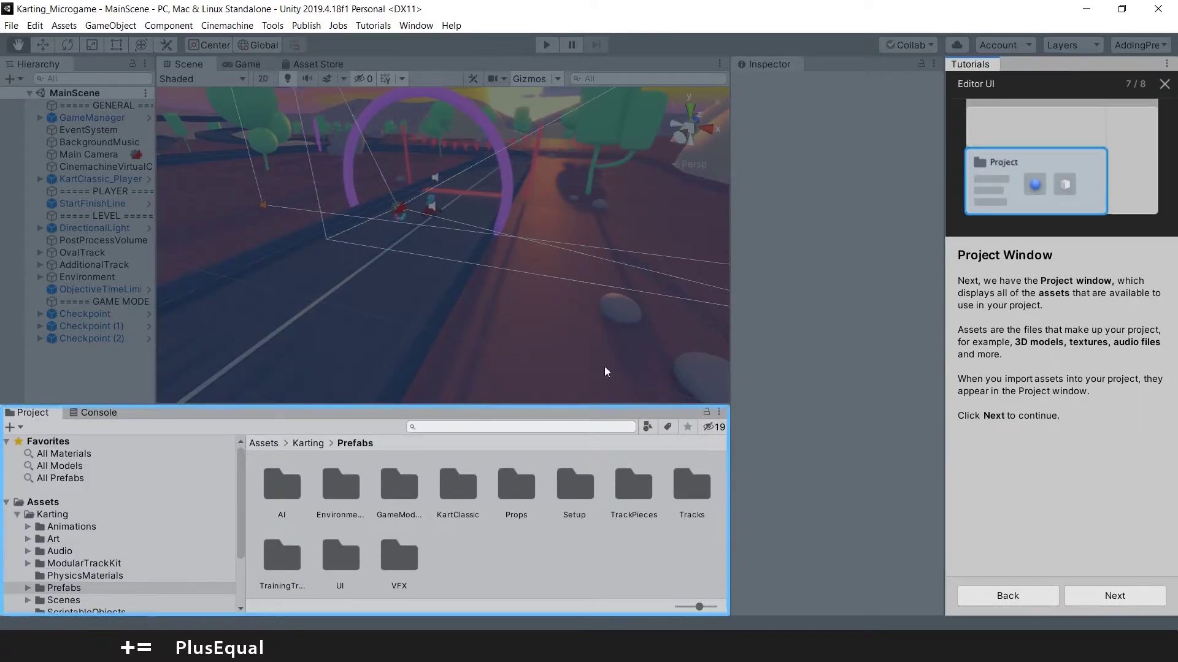
{"action": "left_click", "coordinate": [1111, 597]}
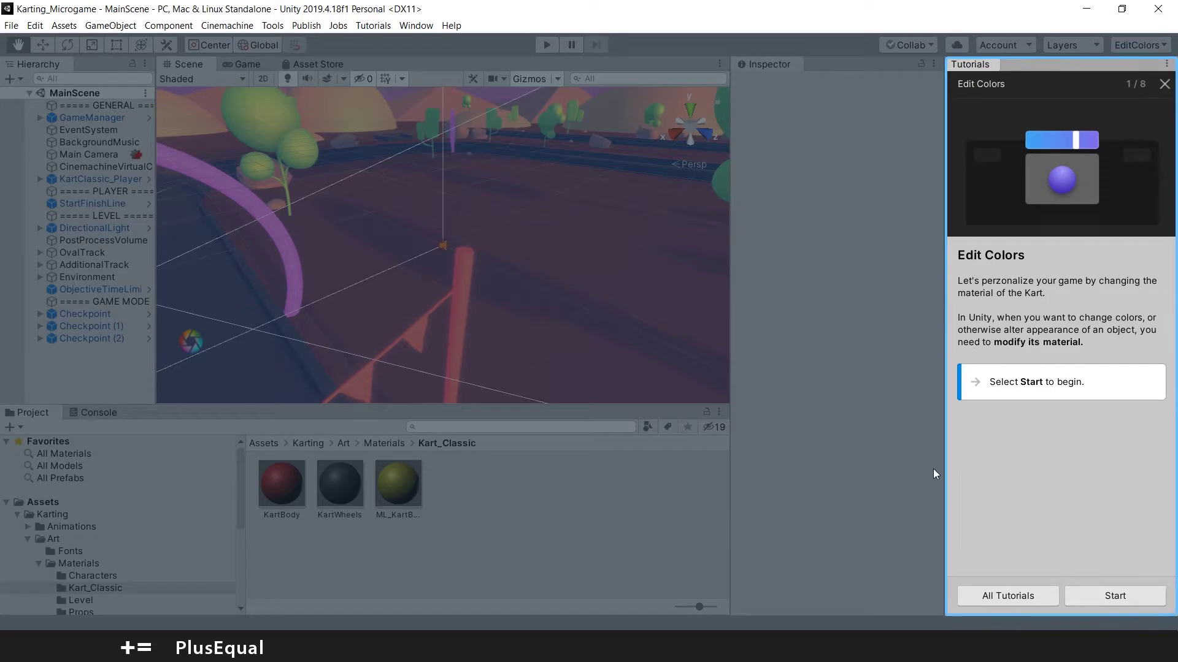
Step: Start the Edit Colors tutorial and frame the KartClassic_Player object in the Scene view
{"action": "left_click", "coordinate": [1130, 601]}
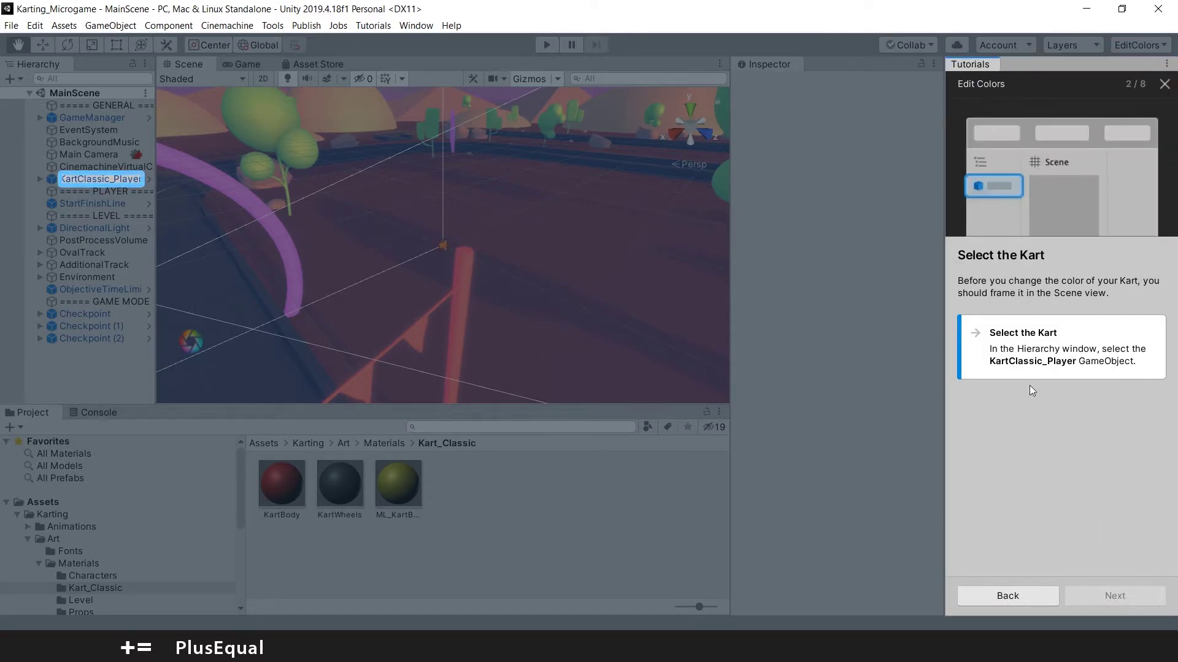
{"action": "left_click", "coordinate": [81, 179]}
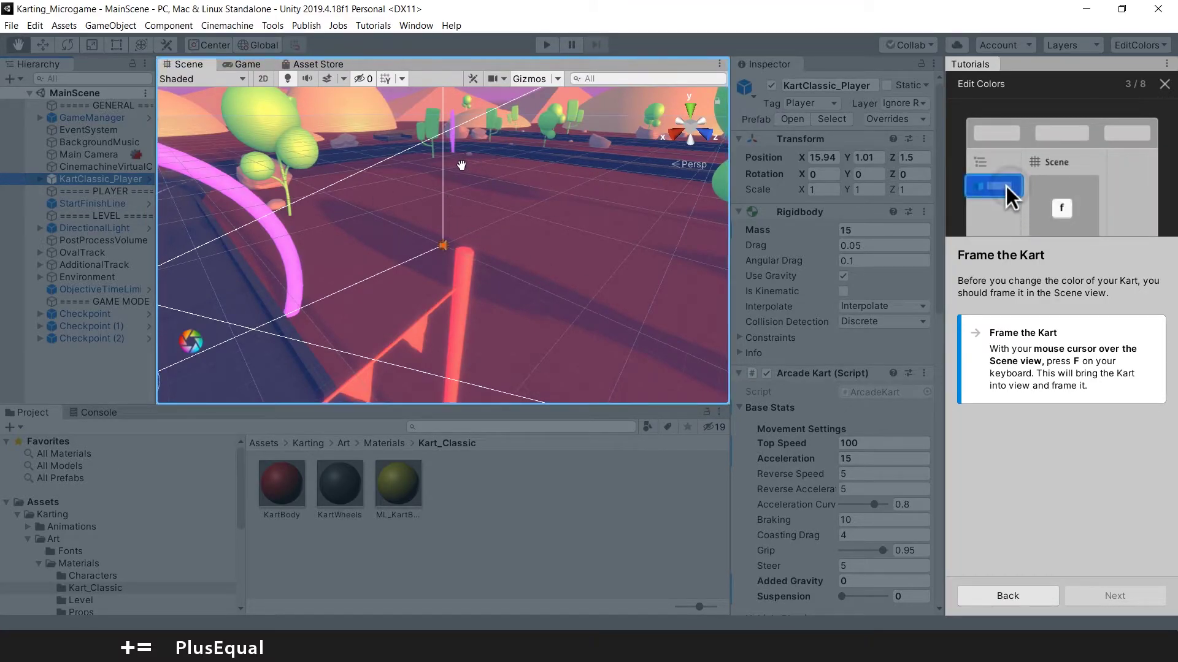
{"action": "left_click_drag", "start_coordinate": [466, 173], "coordinate": [438, 204]}
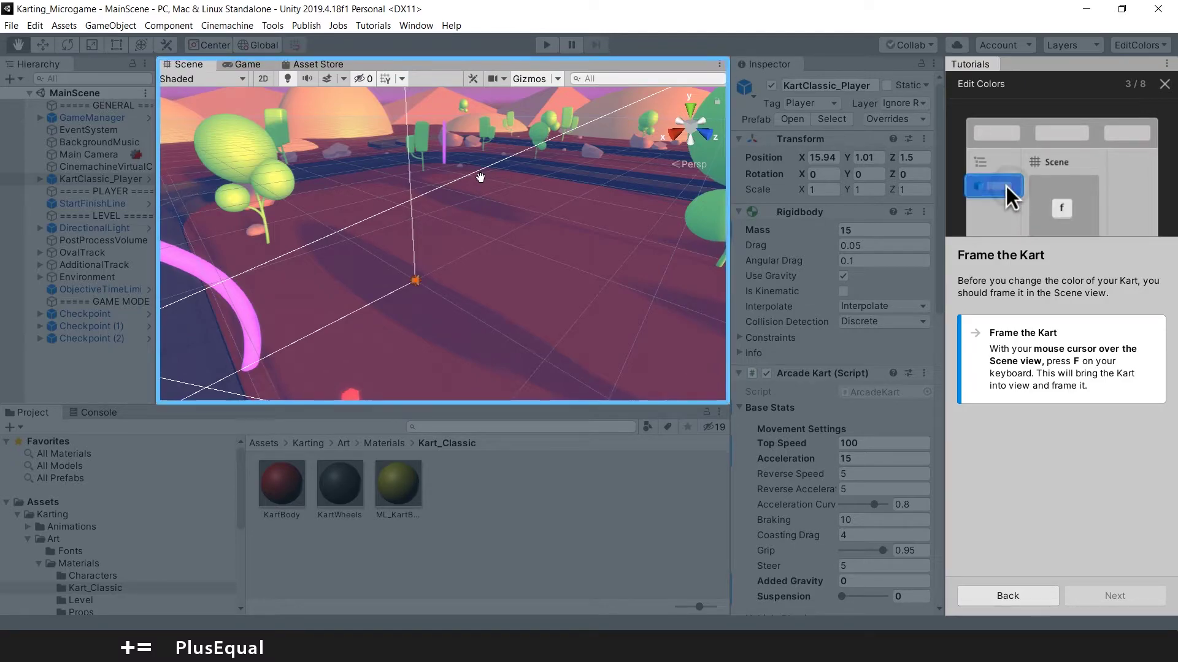
{"action": "key", "text": "f"}
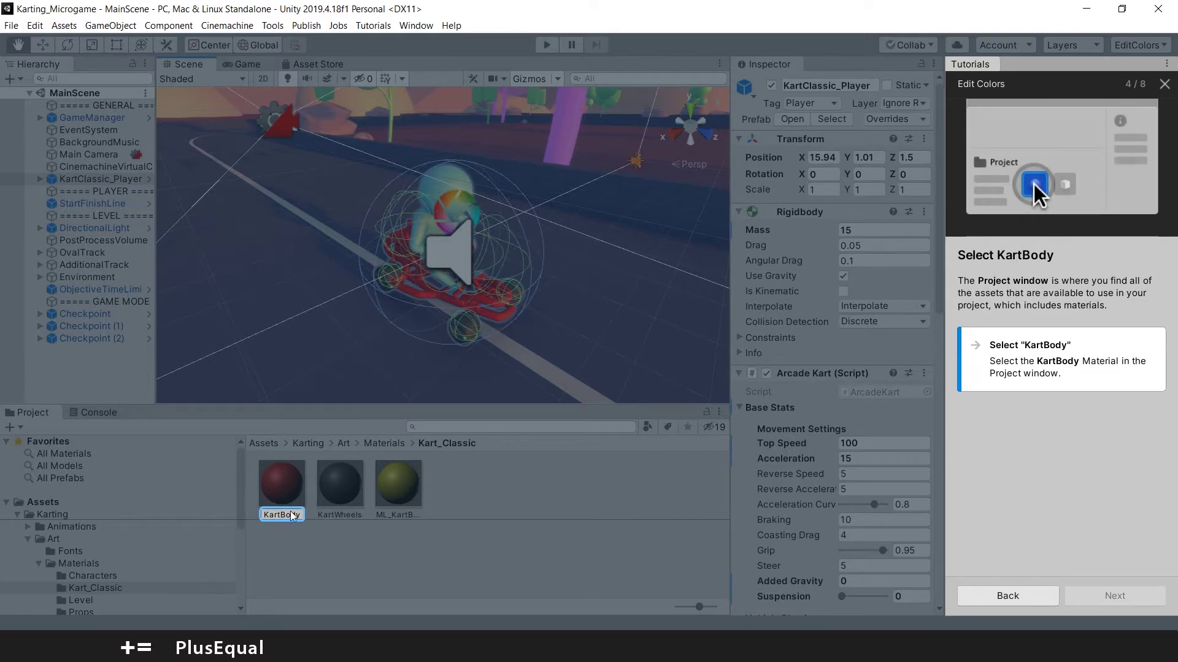
Step: Set the KartBody material's Albedo color to blue (hex 0BAADB) and continue to the following tutorial page
{"action": "left_click", "coordinate": [269, 481]}
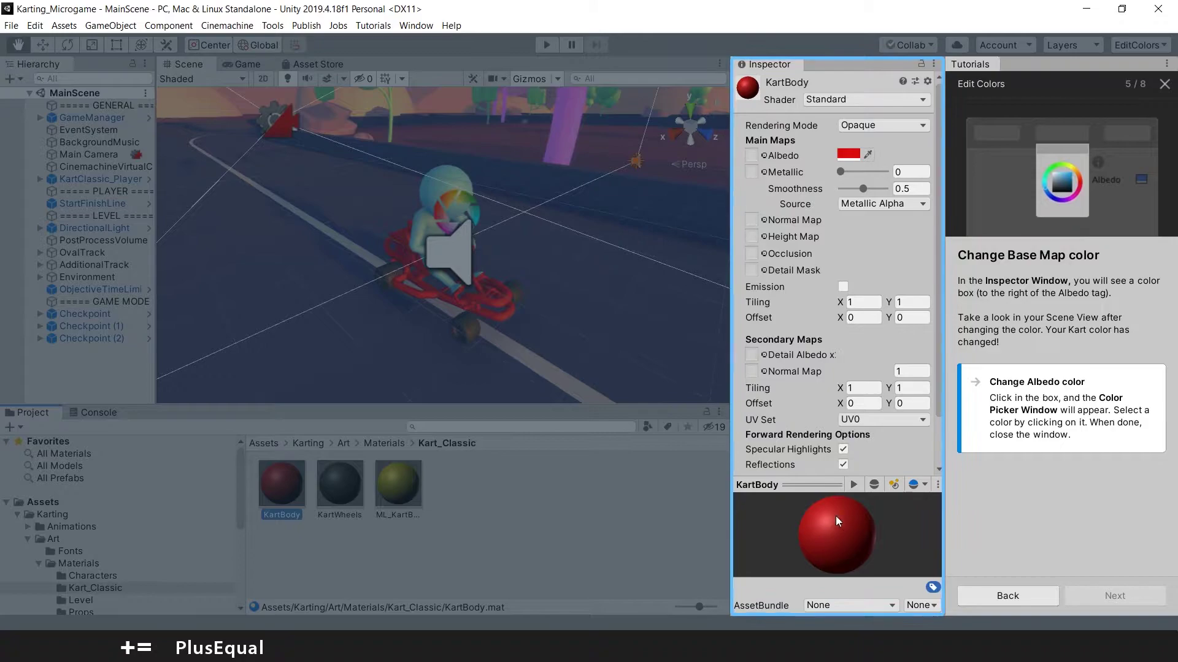
{"action": "left_click", "coordinate": [847, 154]}
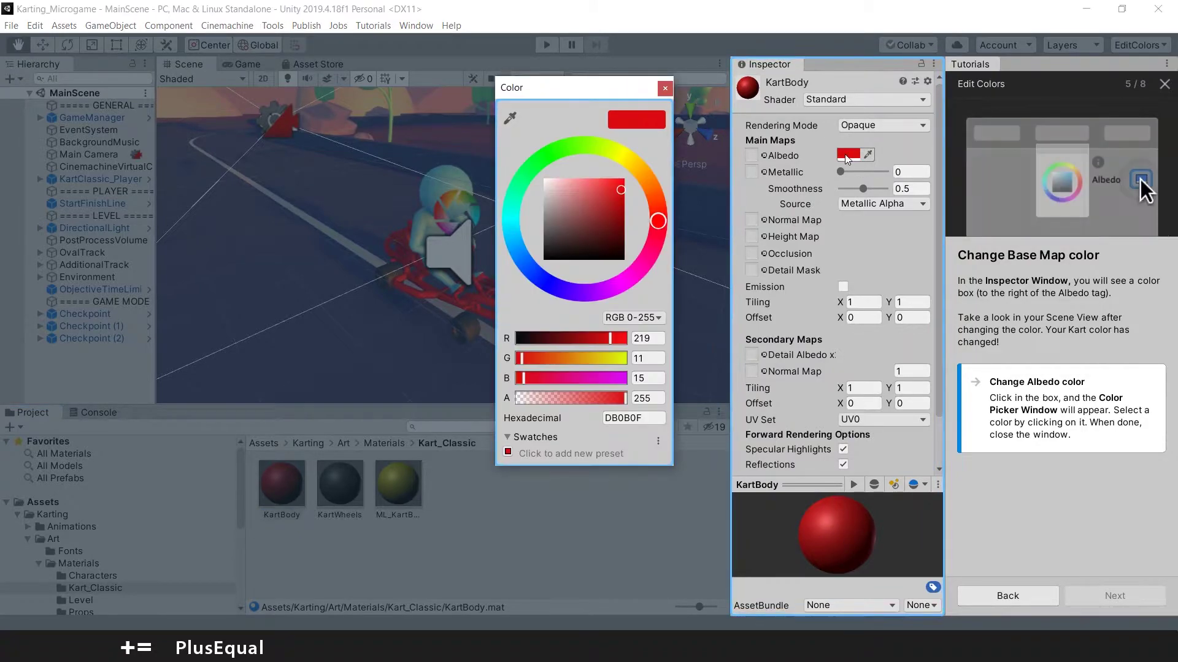
{"action": "left_click_drag", "start_coordinate": [600, 274], "coordinate": [511, 238]}
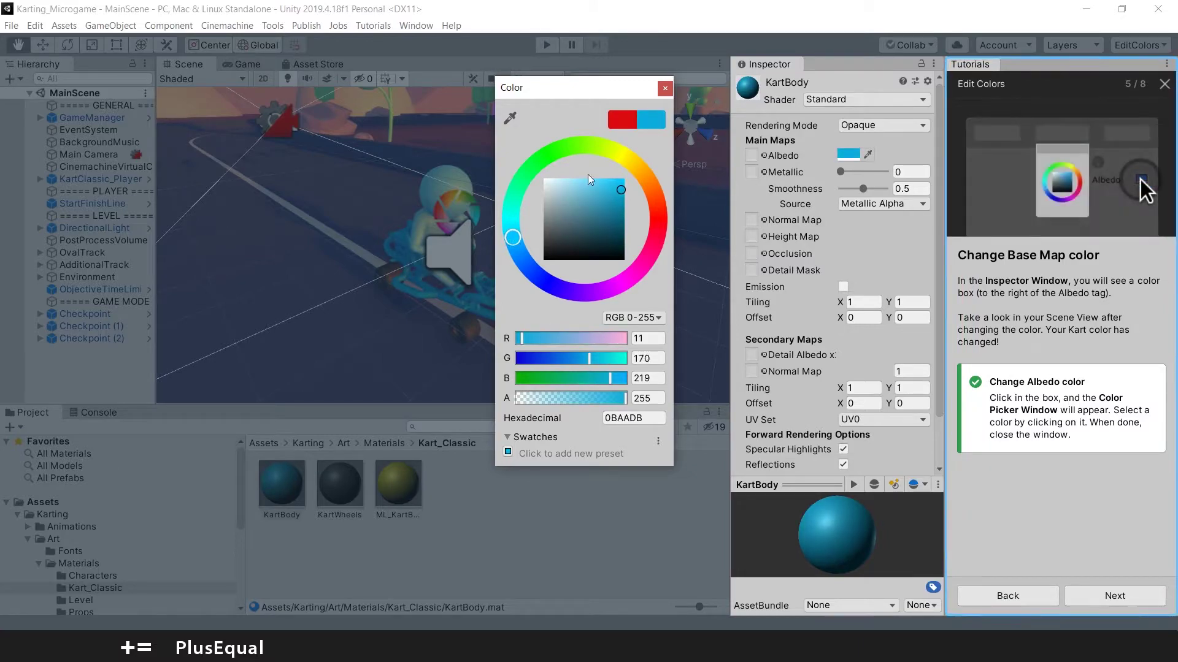
{"action": "left_click", "coordinate": [666, 88]}
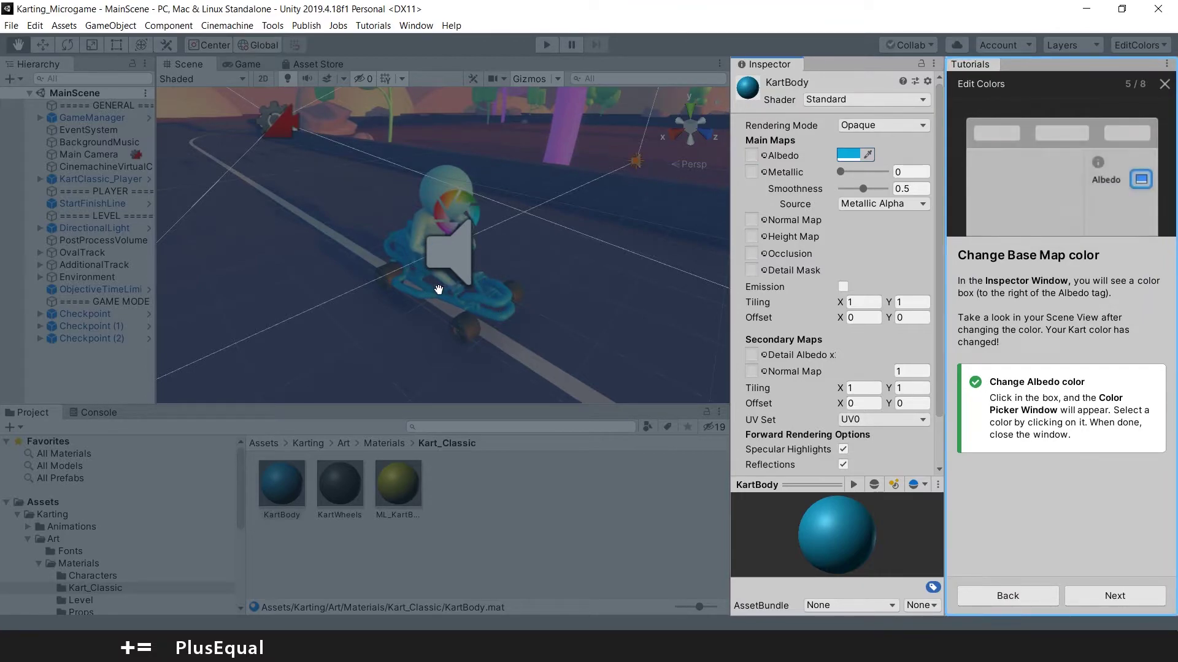
{"action": "left_click", "coordinate": [1121, 603]}
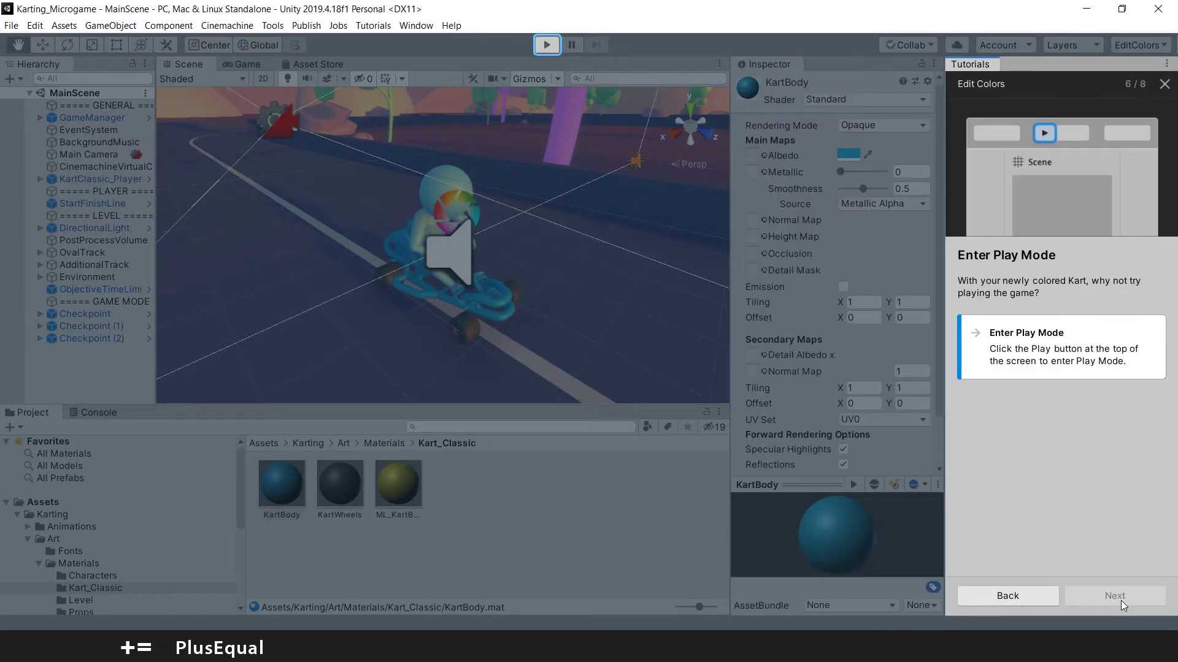
Step: Playtest the game with the recolored kart by driving along the track, and exit Play Mode
{"action": "left_click", "coordinate": [543, 50]}
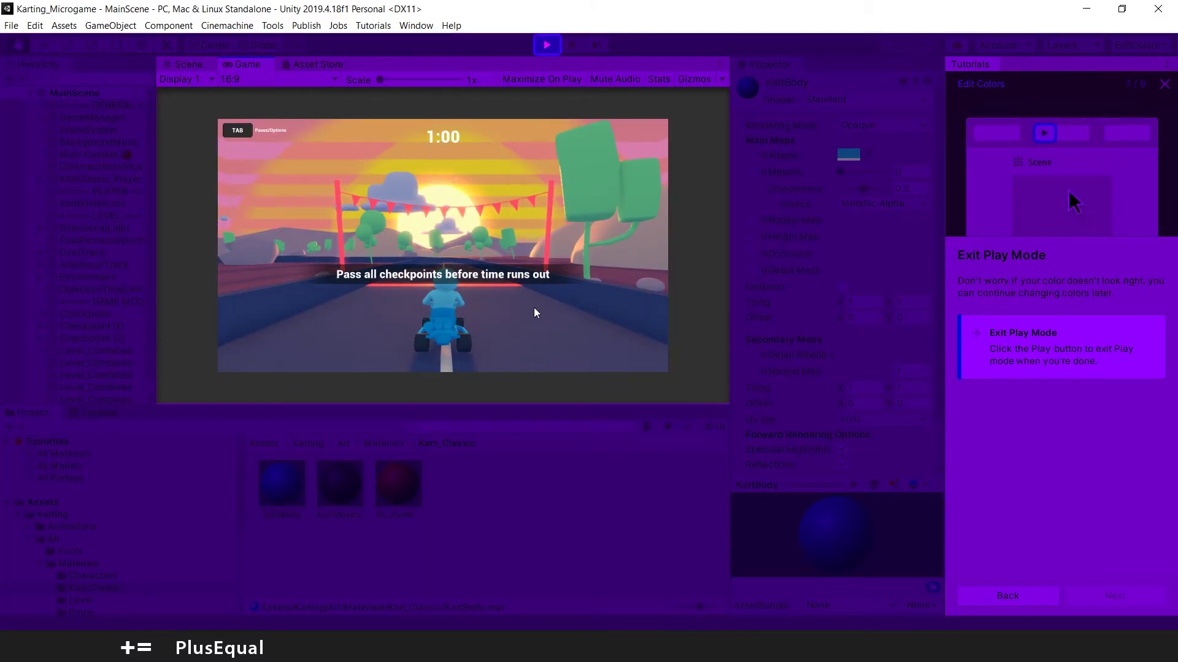
{"action": "key", "text": "w"}
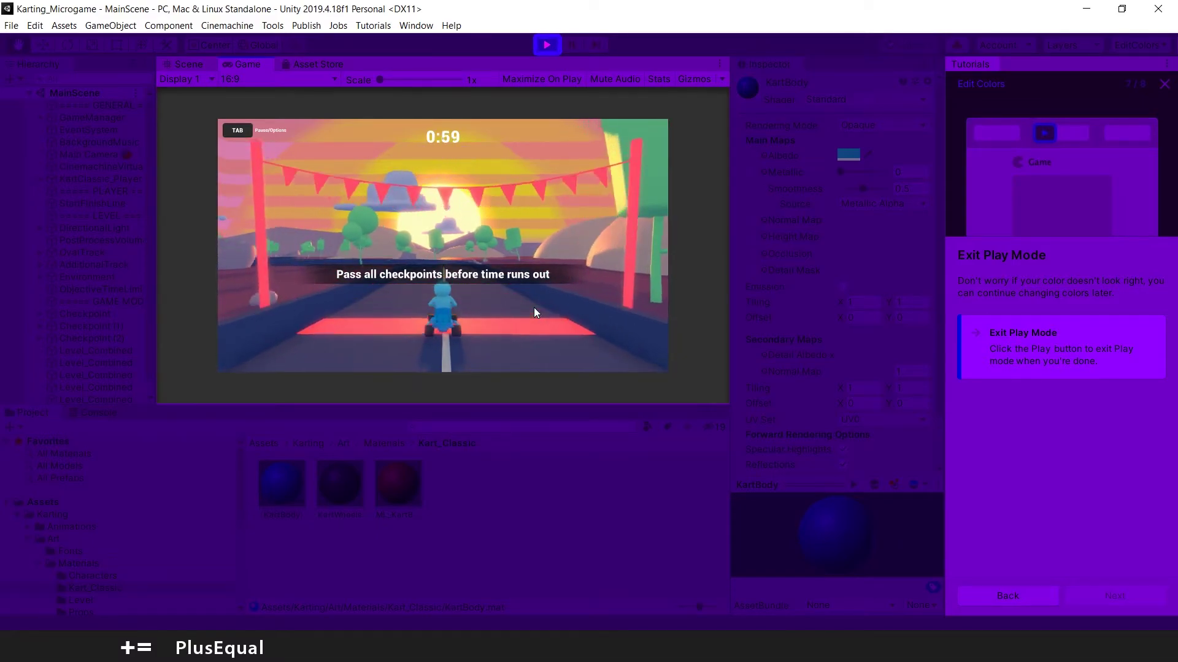
{"action": "key", "text": "a"}
{"action": "key", "text": "w"}
{"action": "key", "text": "a"}
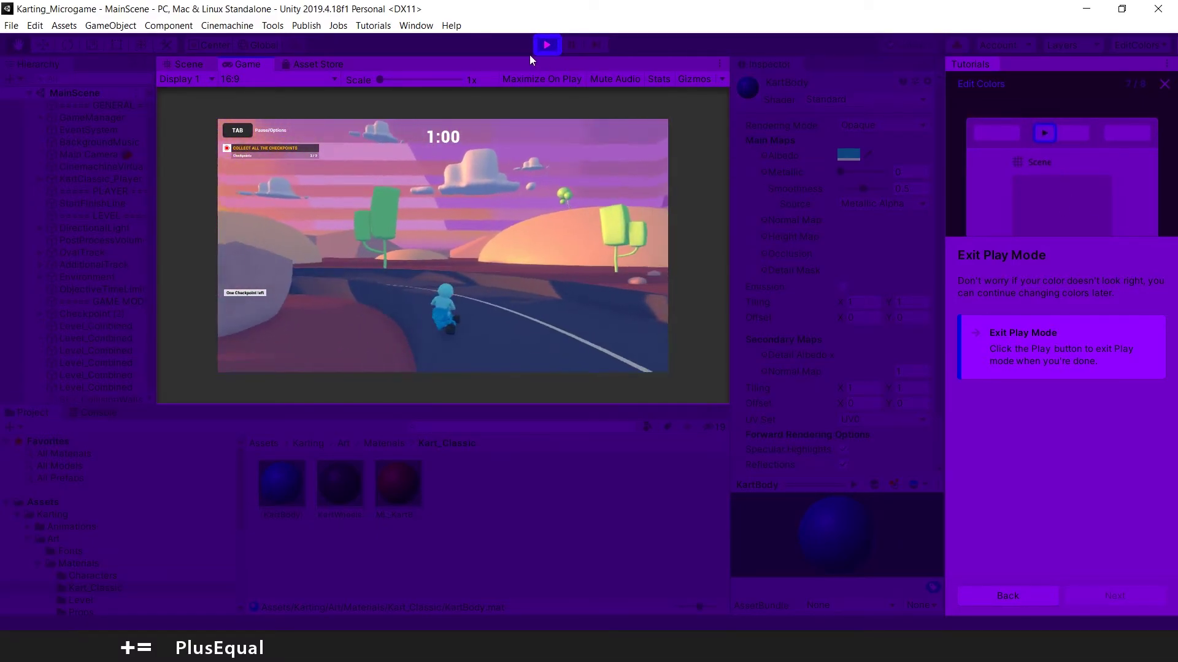
{"action": "left_click", "coordinate": [546, 46]}
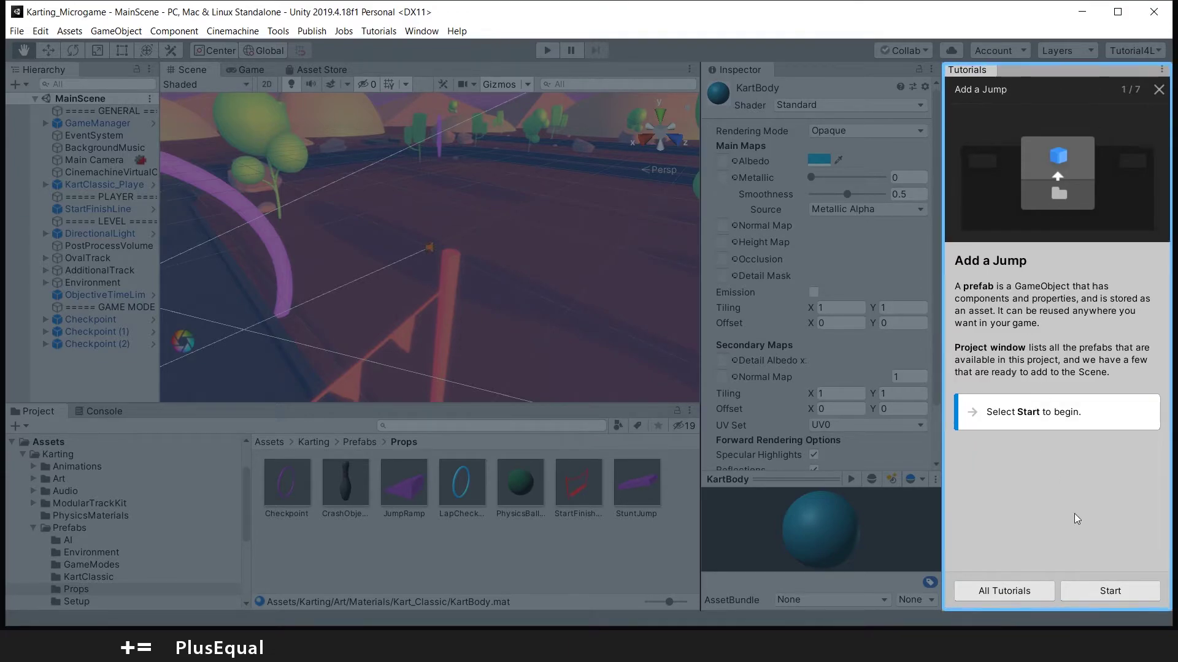
Step: Start the Add a Jump tutorial and place the JumpRamp prefab on the track in front of the starting arch
{"action": "left_click", "coordinate": [1117, 595]}
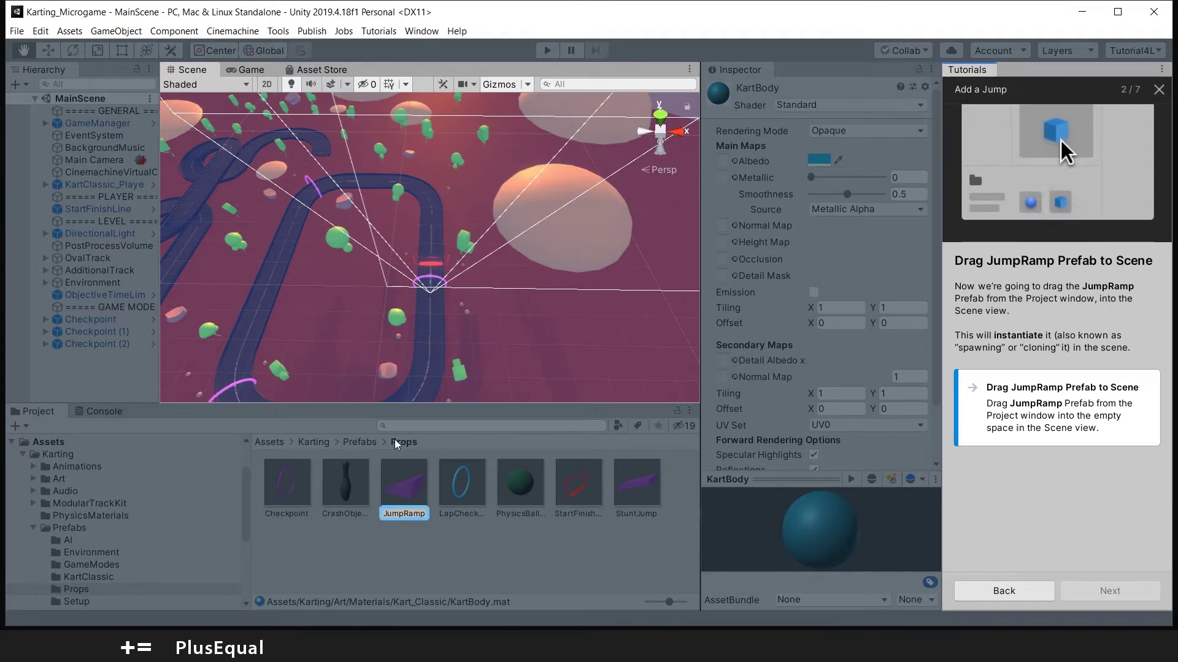
{"action": "left_click", "coordinate": [405, 503]}
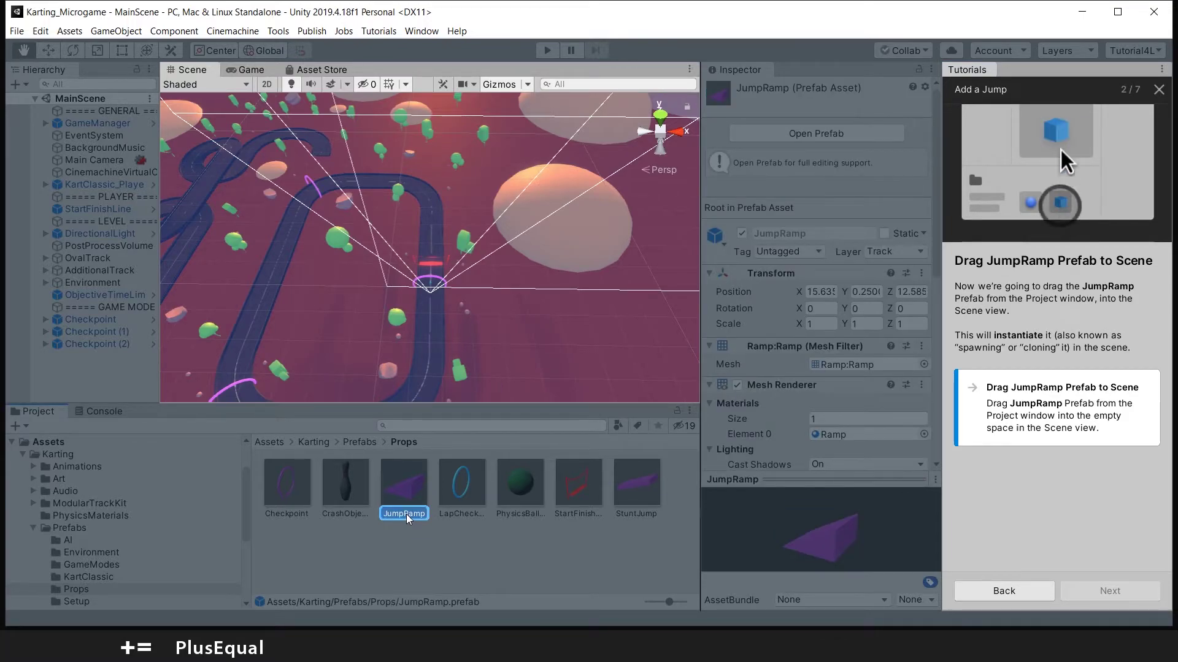
{"action": "left_click_drag", "start_coordinate": [407, 518], "coordinate": [429, 329]}
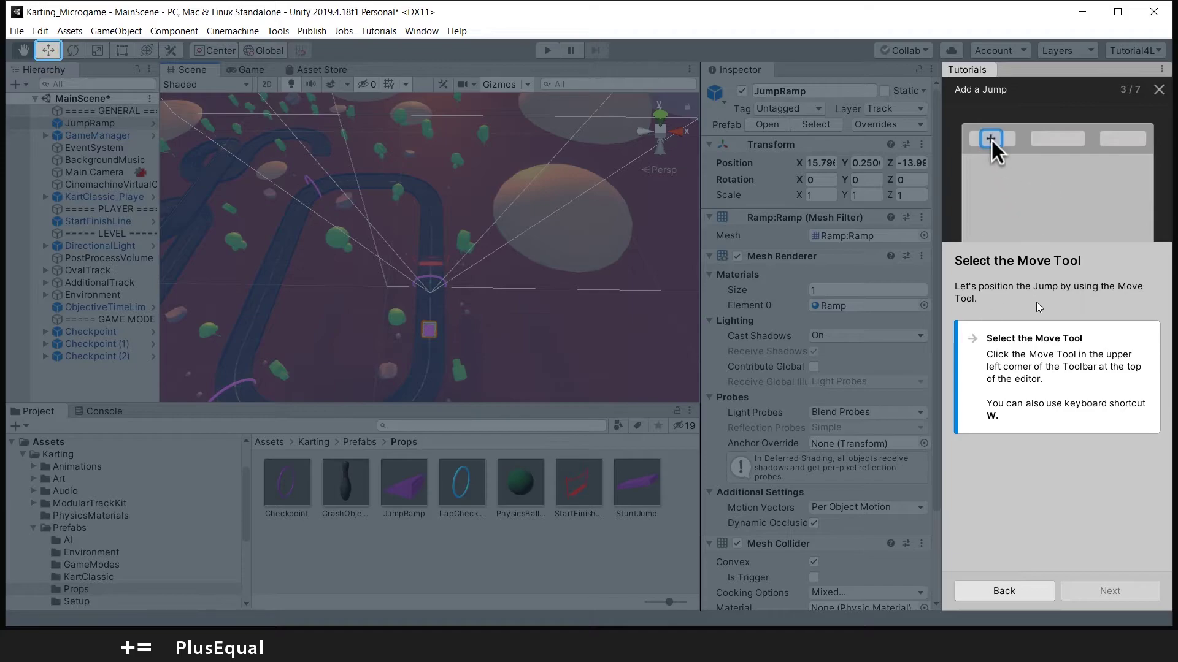
Step: Move the JumpRamp along the track to X 15.8, Z -12.8 with the Move Tool and frame it in the Scene view
{"action": "key", "text": "w"}
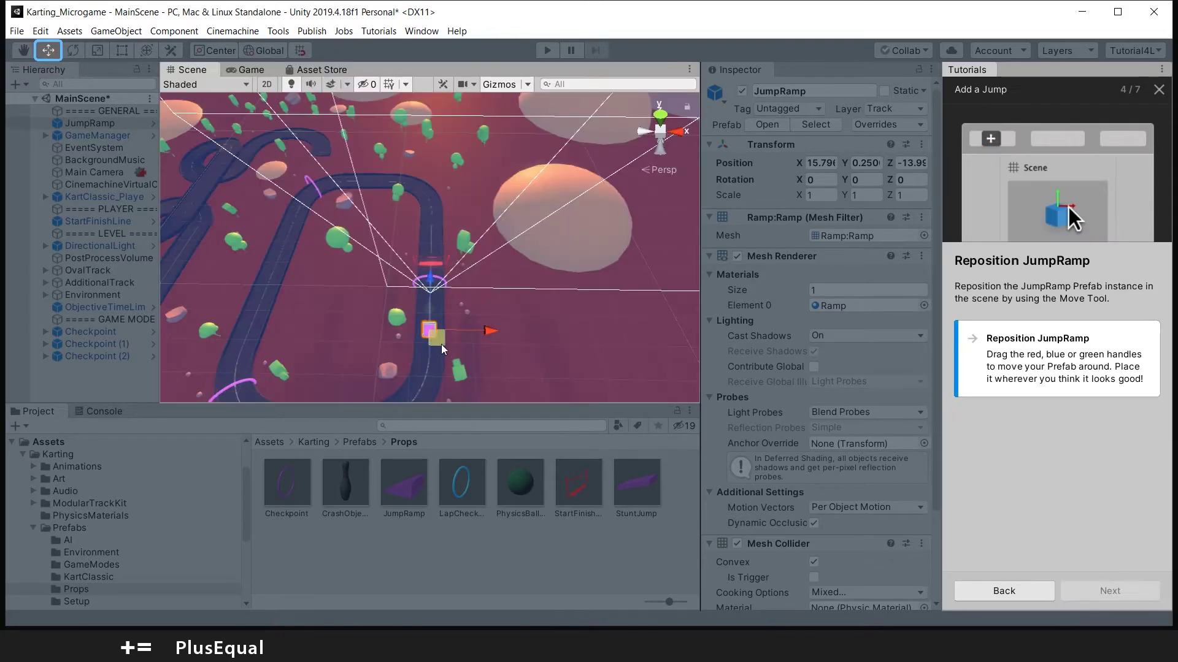
{"action": "mouse_move", "coordinate": [441, 343]}
{"action": "left_mouse_down"}
{"action": "mouse_move", "coordinate": [447, 321]}
{"action": "mouse_move", "coordinate": [443, 356]}
{"action": "mouse_move", "coordinate": [440, 337]}
{"action": "left_mouse_up"}
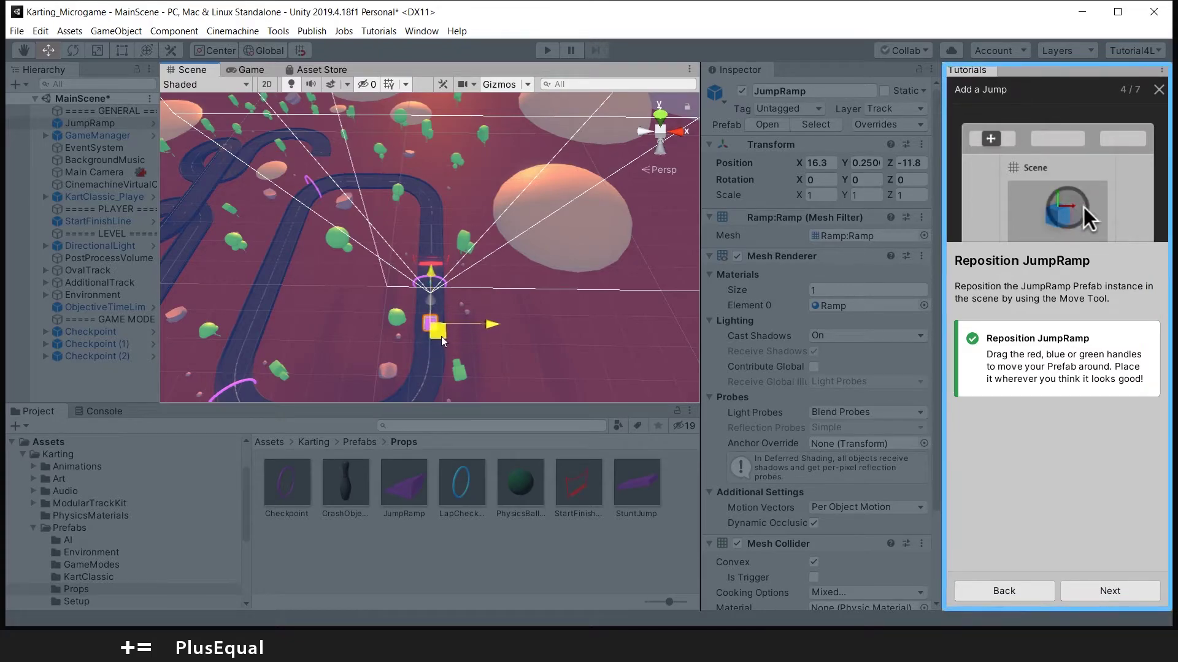
{"action": "key", "text": "ctrl+z"}
{"action": "key", "text": "f"}
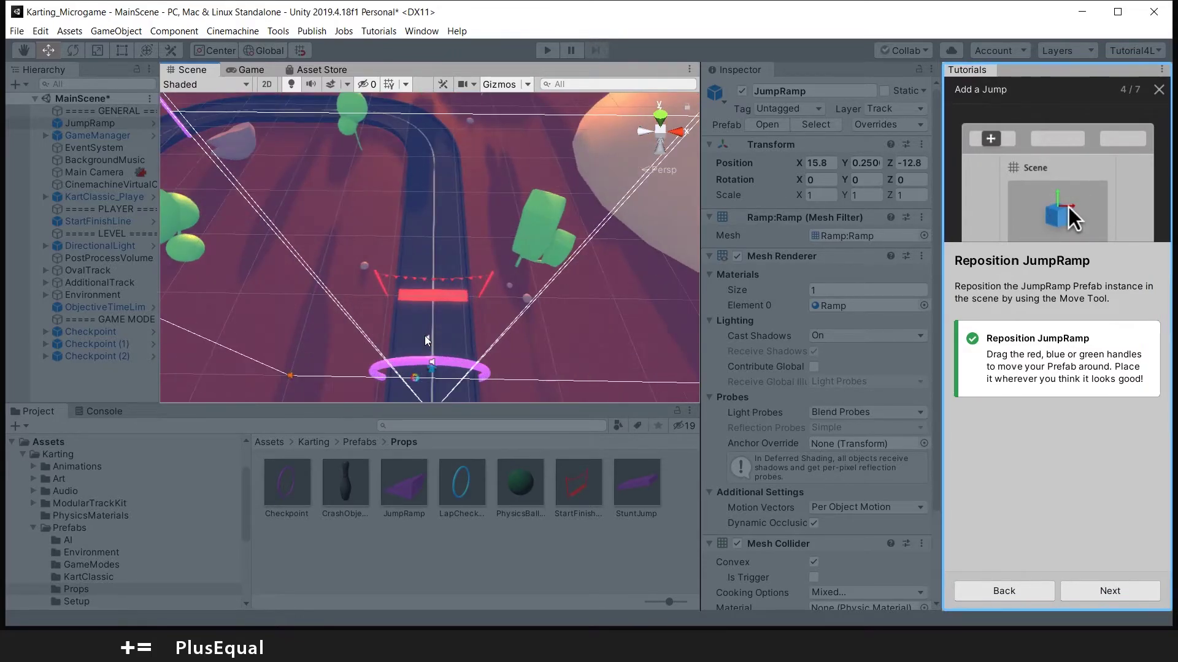
{"action": "key", "text": "f"}
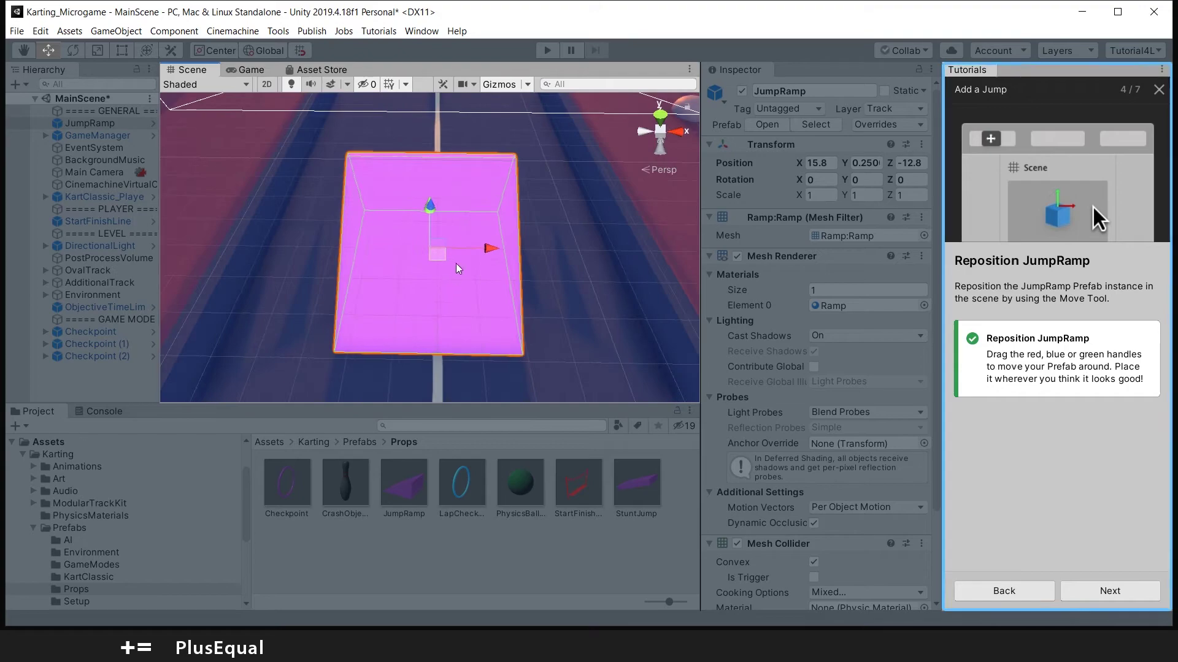
Step: Lower the JumpRamp to Y 0.17 so it sits in the road, and continue to the Rotate and Scale tutorial page
{"action": "left_click_drag", "start_coordinate": [455, 268], "coordinate": [317, 601], "text": "alt"}
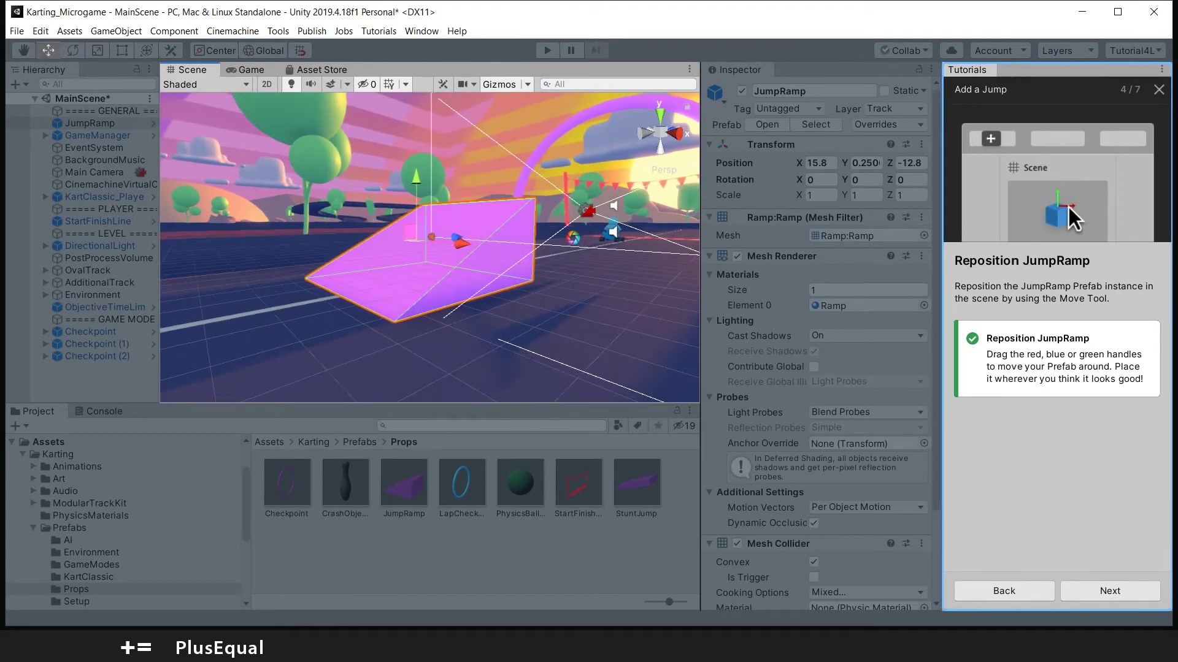
{"action": "left_click_drag", "start_coordinate": [418, 175], "coordinate": [427, 182]}
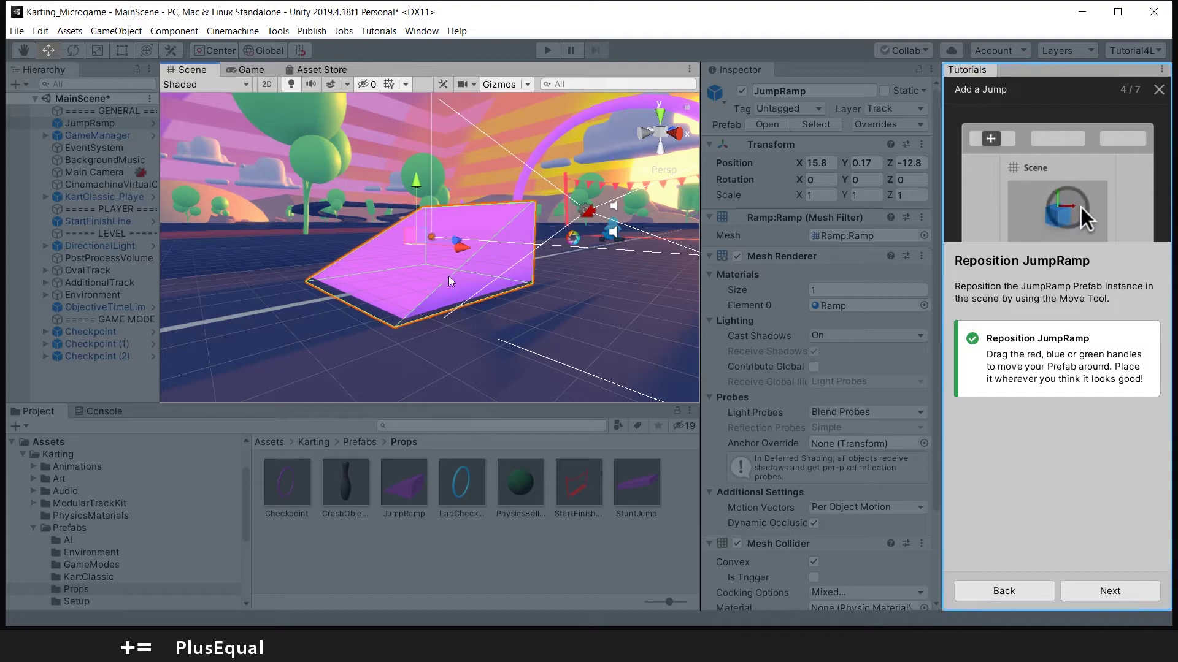
{"action": "left_click", "coordinate": [1098, 592]}
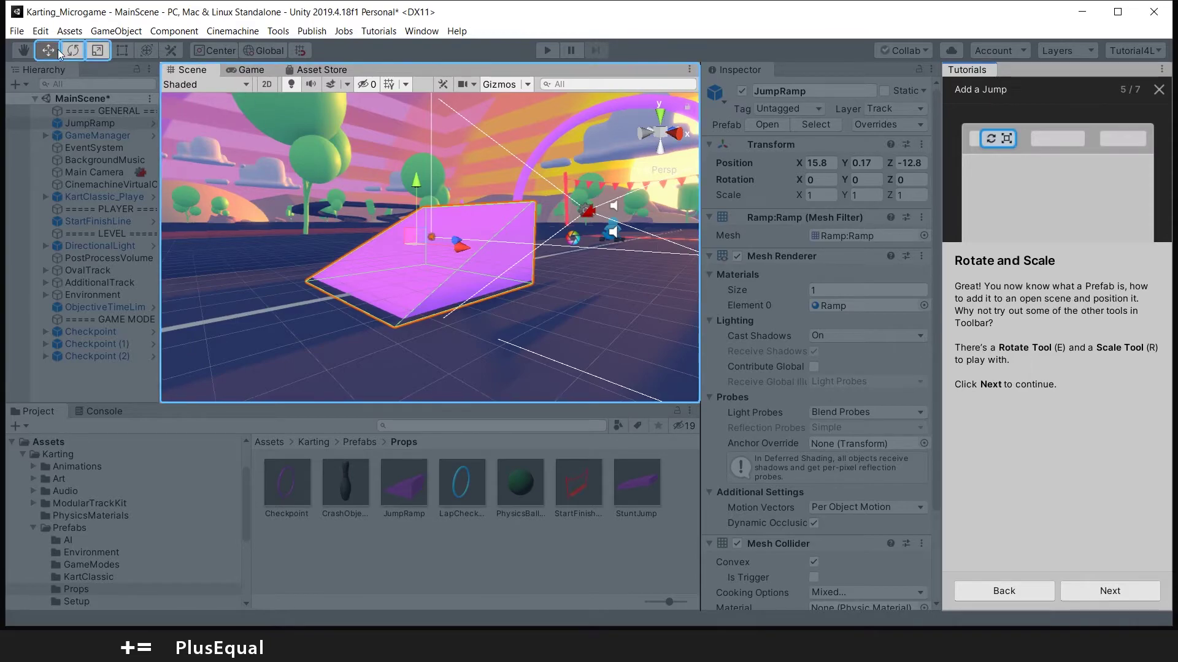
Step: Shift the JumpRamp to one side of the track at X 18.59, try the Rotate and Scale tools, and continue to the jump test page
{"action": "left_click_drag", "start_coordinate": [428, 272], "coordinate": [614, 304], "text": "alt"}
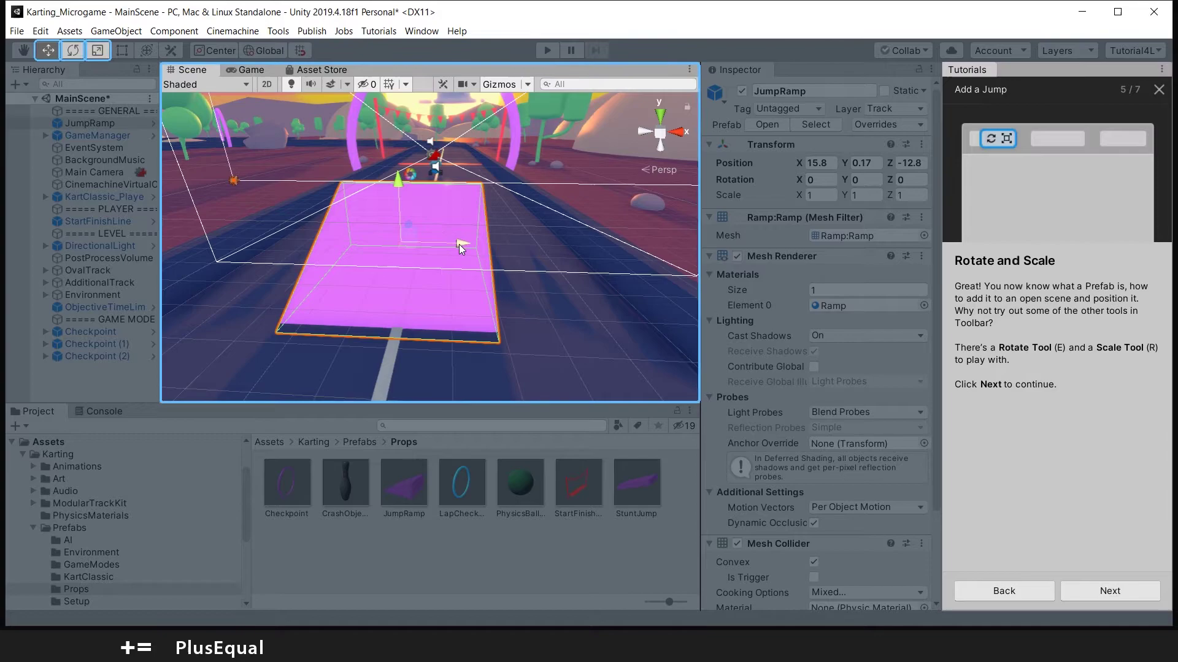
{"action": "left_click_drag", "start_coordinate": [458, 244], "coordinate": [590, 244]}
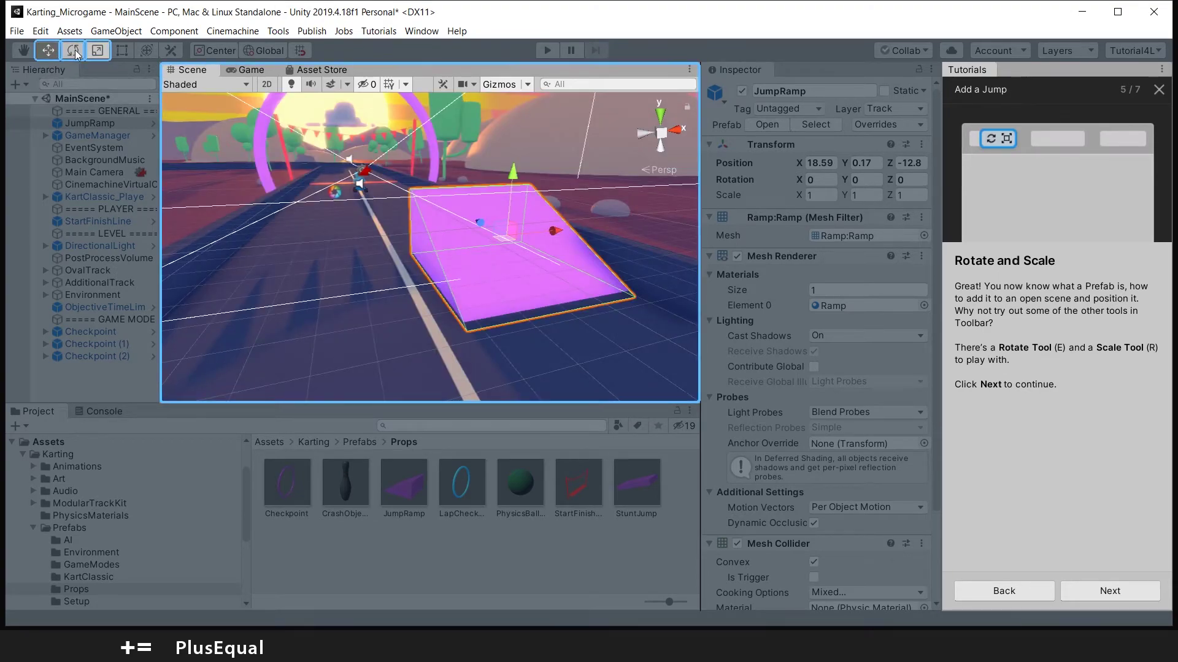
{"action": "left_click", "coordinate": [73, 51]}
{"action": "left_click", "coordinate": [97, 51]}
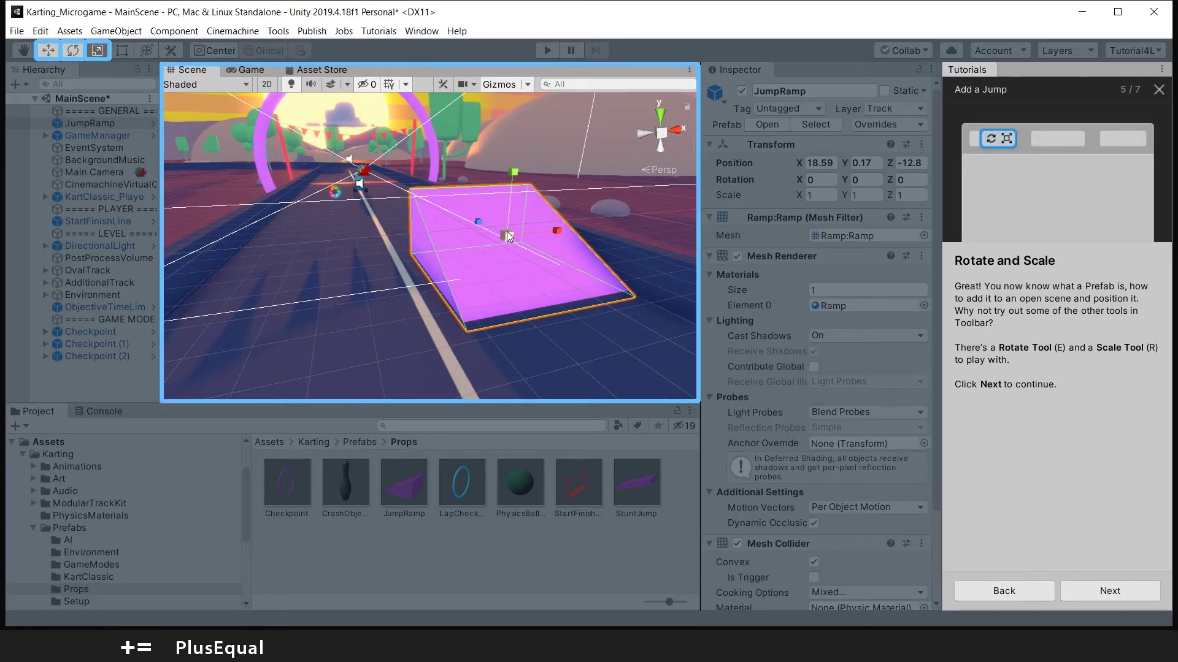
{"action": "left_click", "coordinate": [1099, 595]}
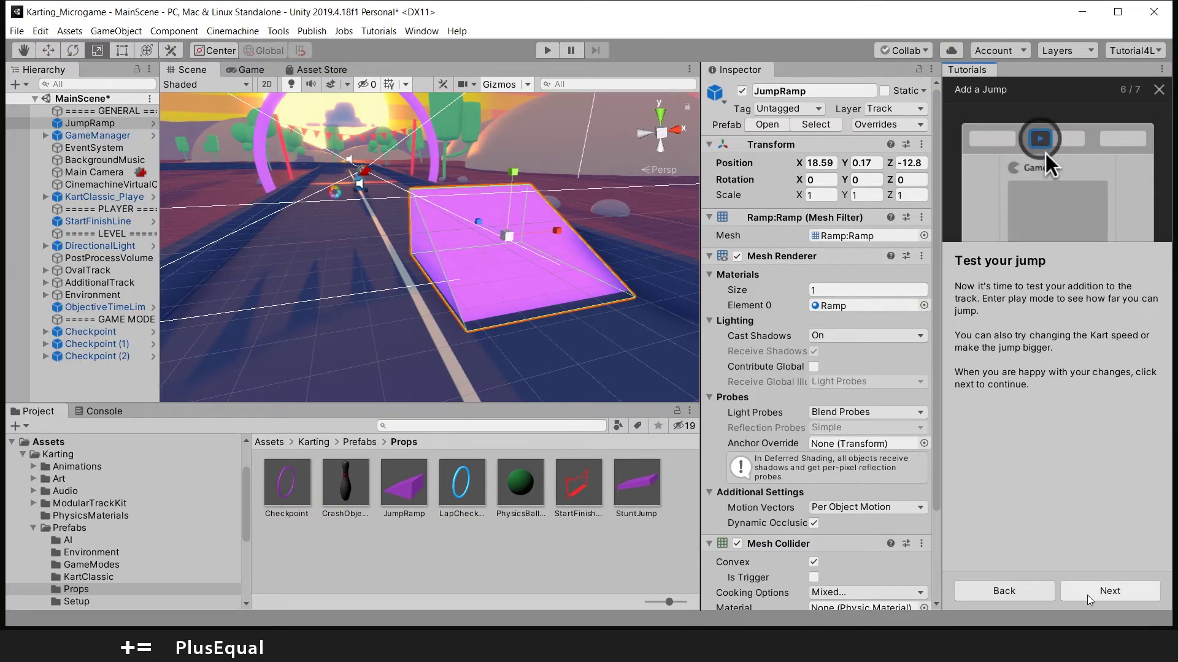
Step: Set the KartClassic_Player's Top Speed to 50 and complete the Add a Jump tutorial
{"action": "left_click", "coordinate": [103, 197]}
{"action": "left_click", "coordinate": [844, 448]}
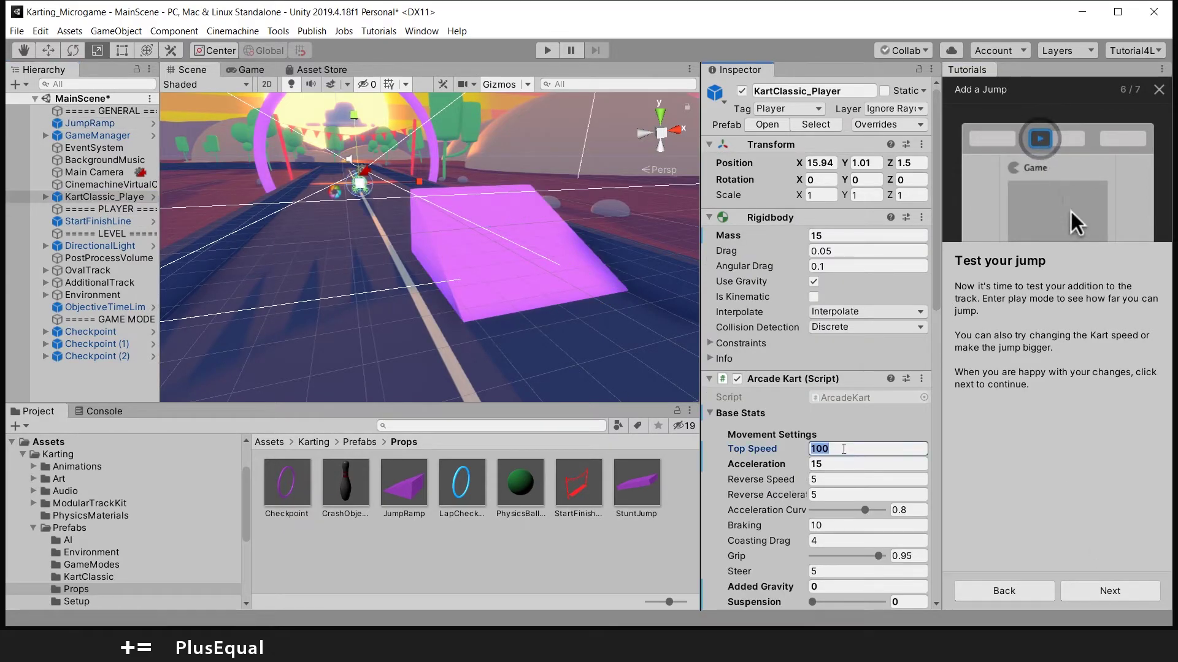
{"action": "type", "text": "50"}
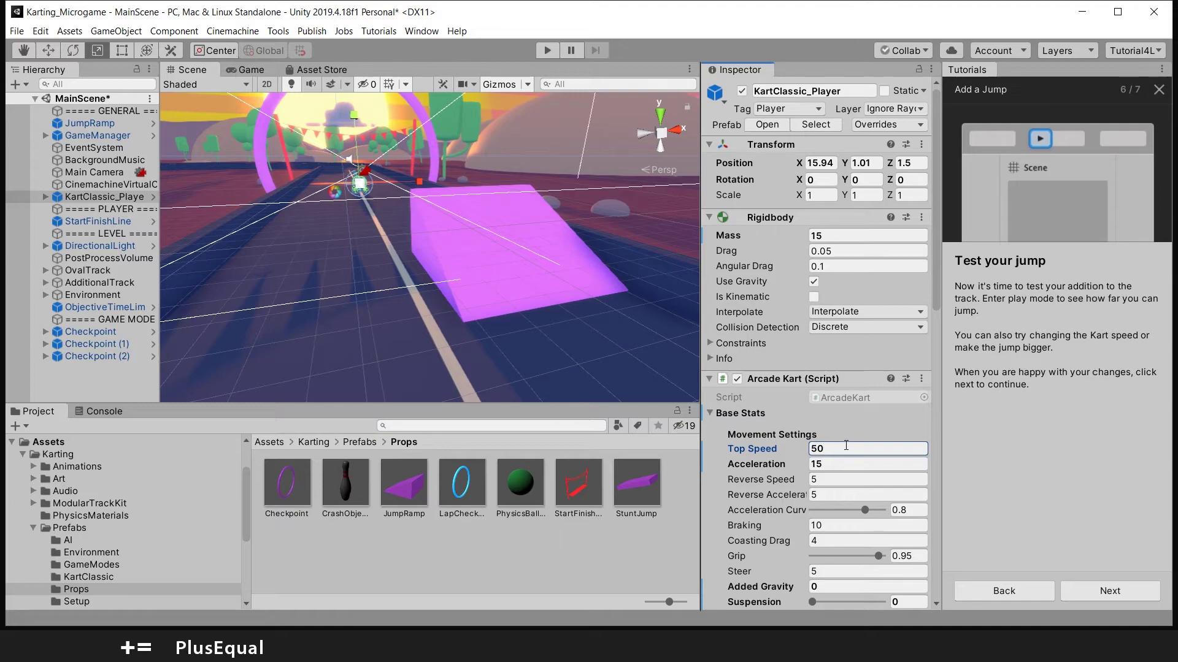
{"action": "left_click", "coordinate": [1115, 592]}
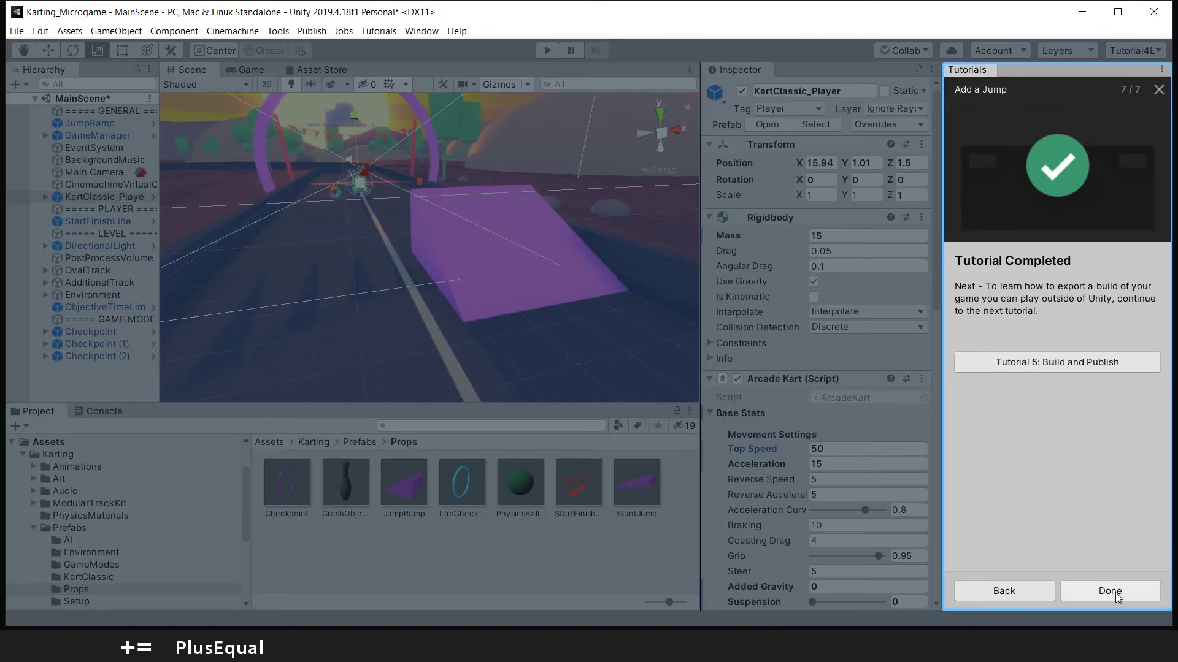
Step: Start the Build and Publish tutorial, keeping the scene changes, and exit it at the WebGL Publisher page
{"action": "left_click", "coordinate": [1033, 366]}
{"action": "left_click", "coordinate": [570, 355]}
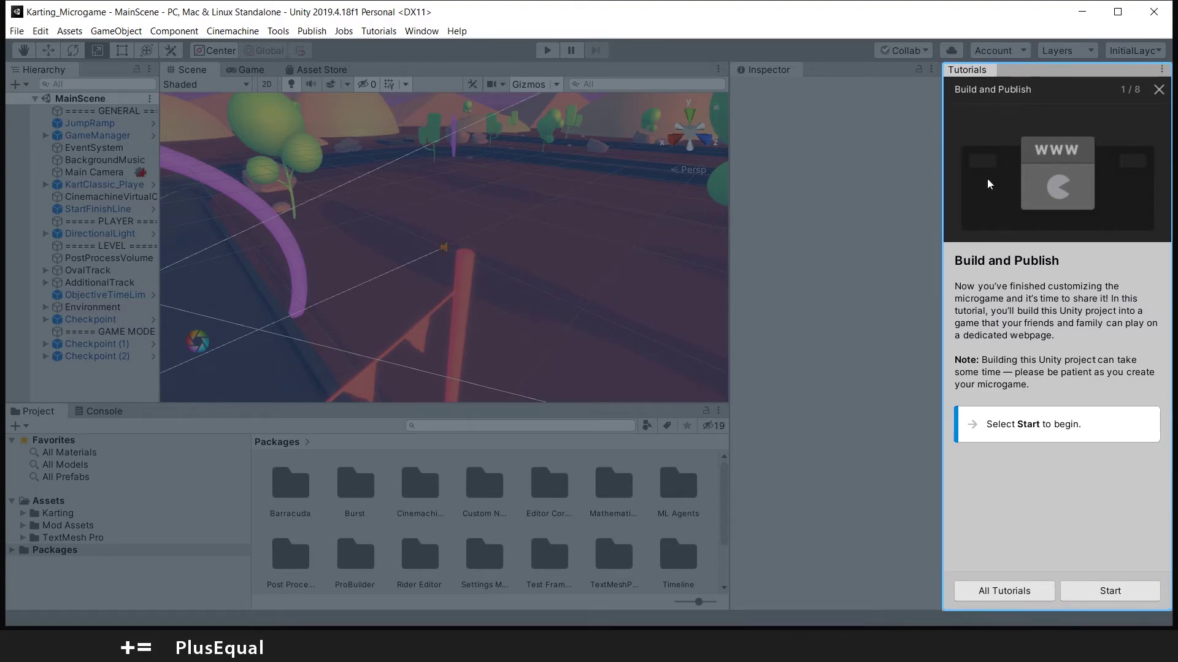
{"action": "left_click", "coordinate": [1132, 592]}
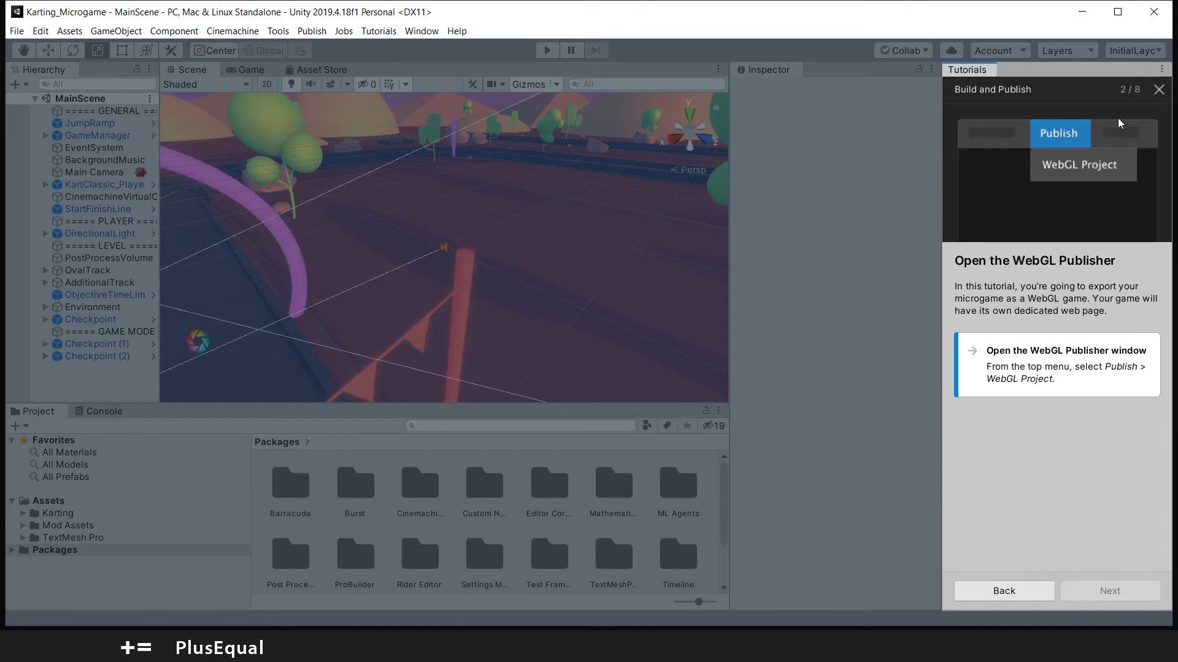
{"action": "left_click", "coordinate": [1158, 90]}
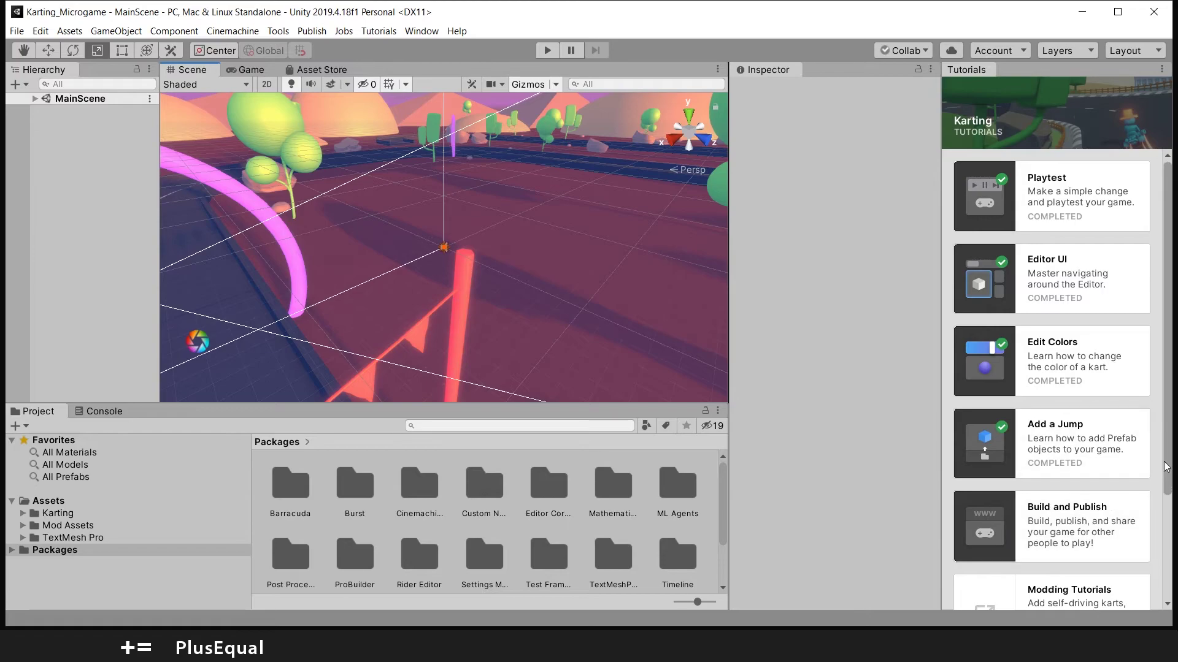
Step: Playtest the game by driving the kart around the track past the jump ramp until the race ends, and exit Play Mode
{"action": "mouse_move", "coordinate": [1169, 460]}
{"action": "left_mouse_down"}
{"action": "mouse_move", "coordinate": [1165, 567]}
{"action": "mouse_move", "coordinate": [1151, 464]}
{"action": "left_mouse_up"}
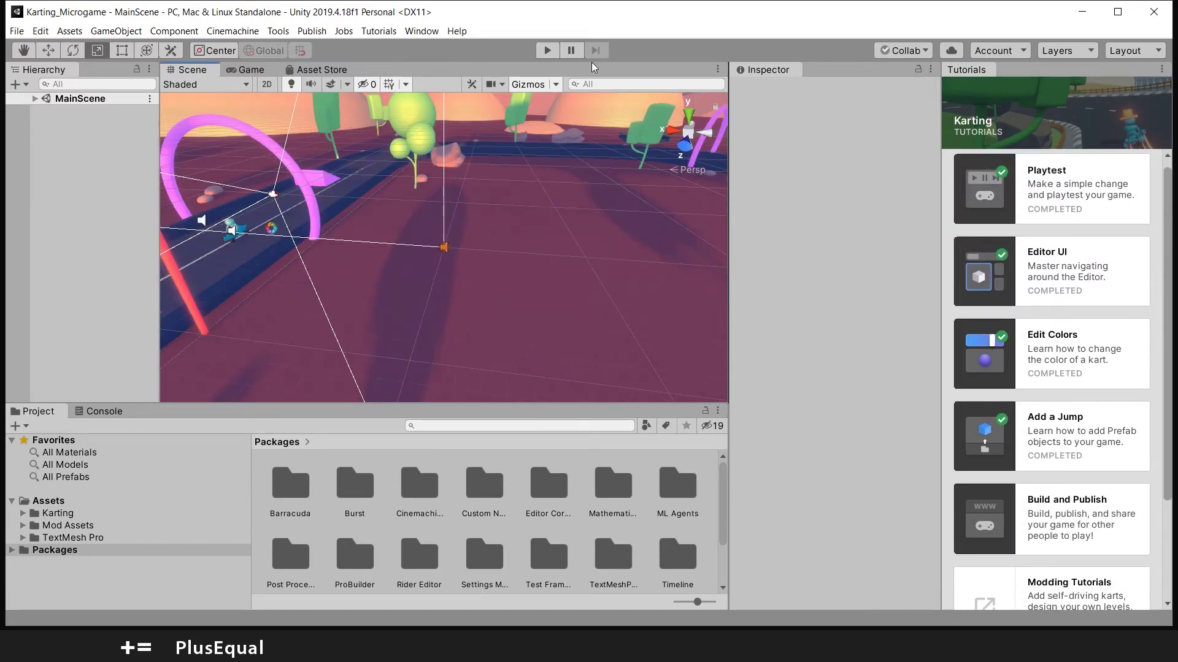
{"action": "left_click", "coordinate": [547, 50]}
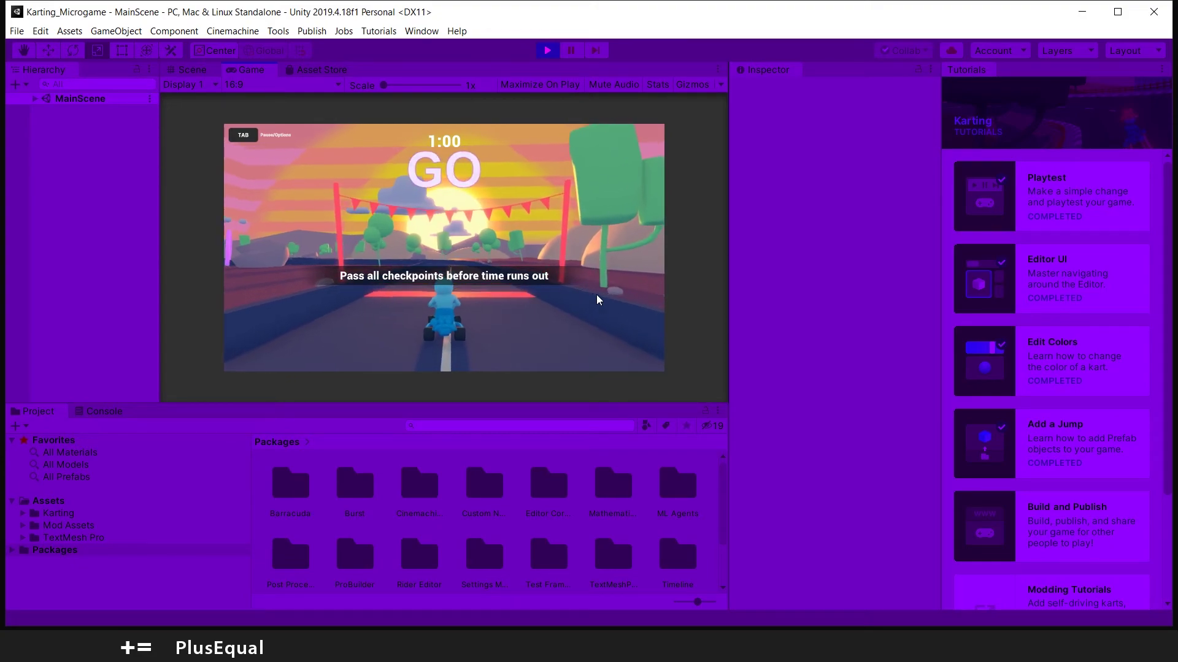
{"action": "key", "text": "w"}
{"action": "key", "text": "a"}
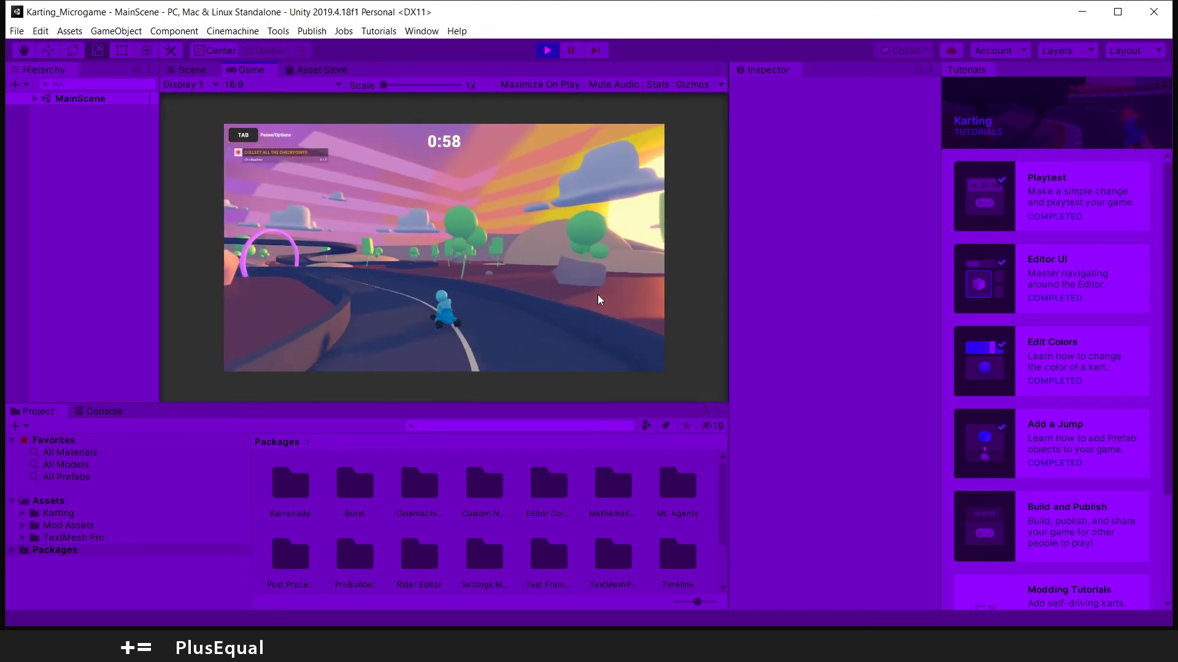
{"action": "key", "text": "a"}
{"action": "key", "text": "a"}
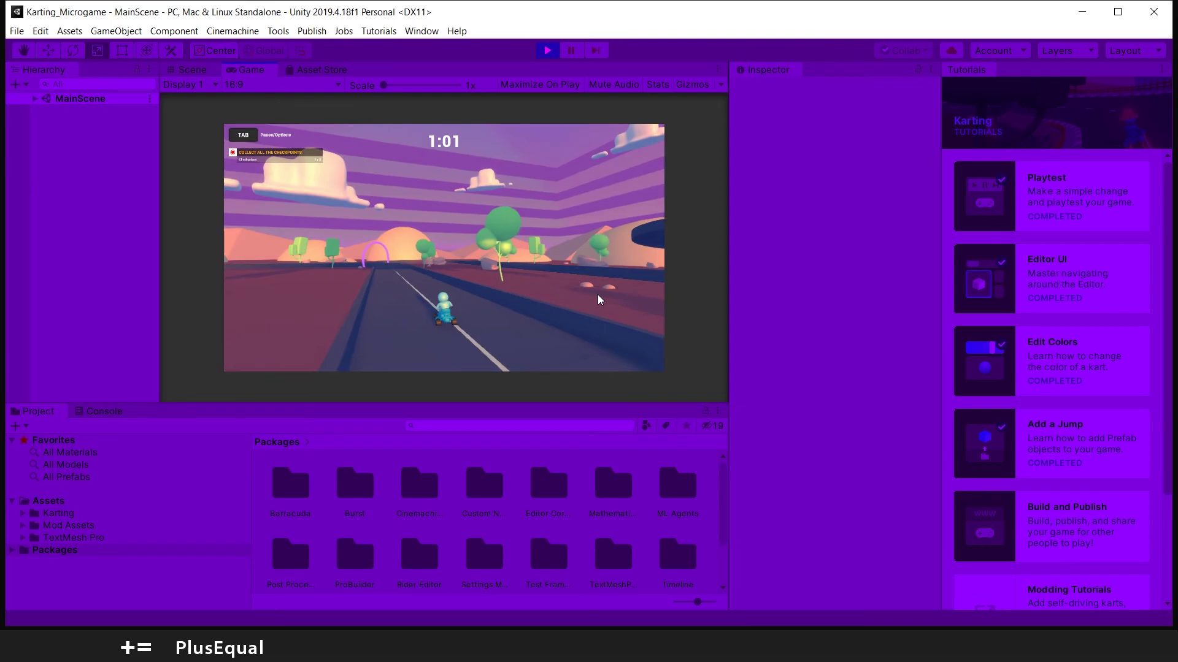
{"action": "key", "text": "a"}
{"action": "key", "text": "a"}
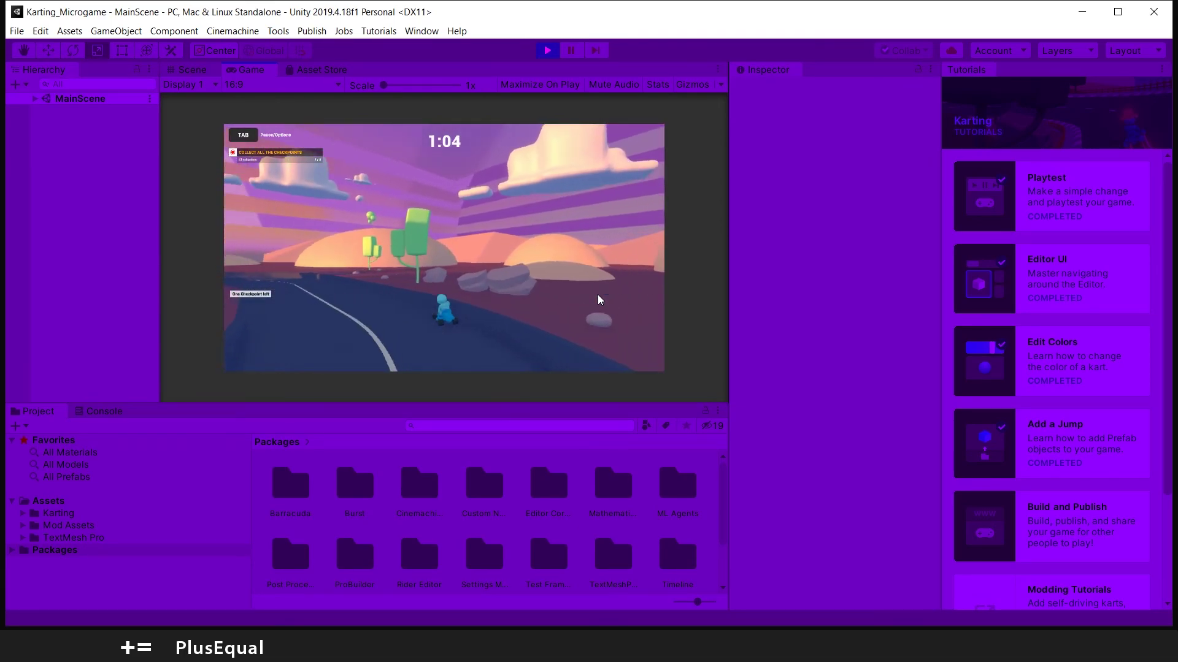
{"action": "key", "text": "a"}
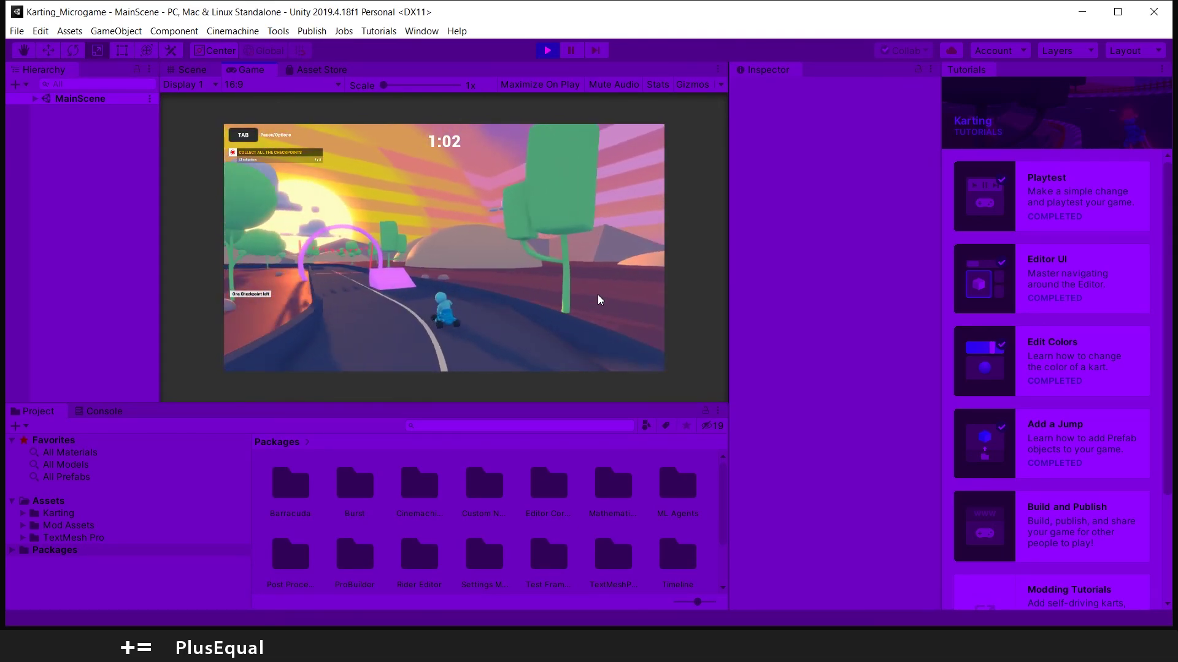
{"action": "key", "text": "w"}
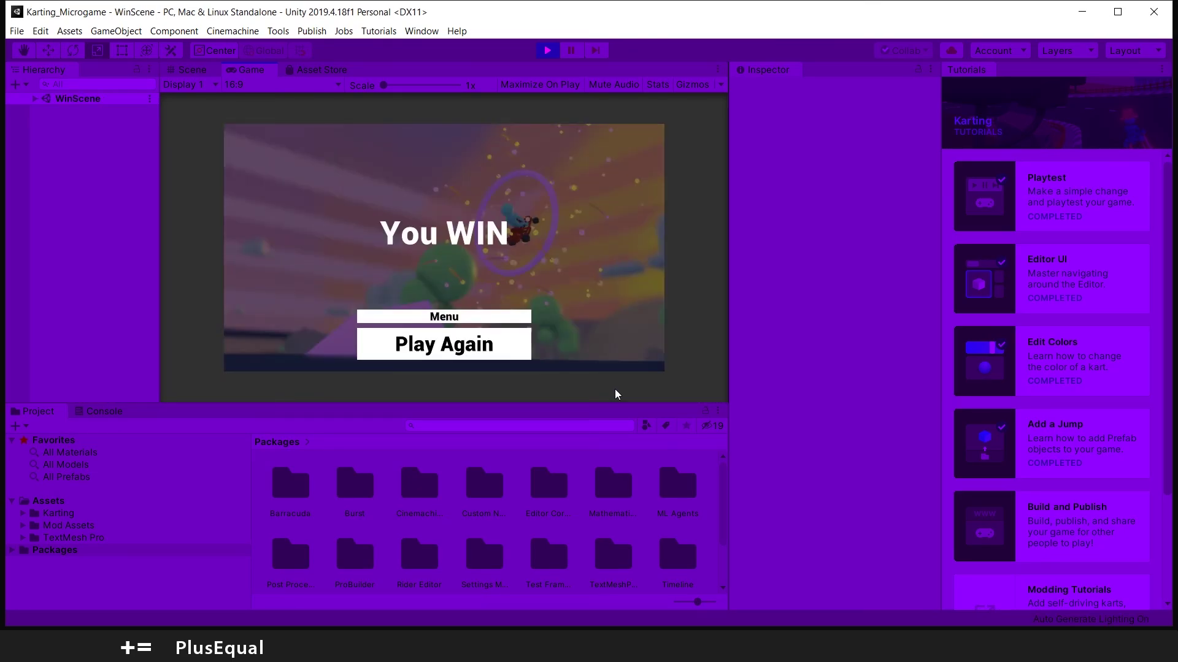
{"action": "left_click", "coordinate": [543, 54]}
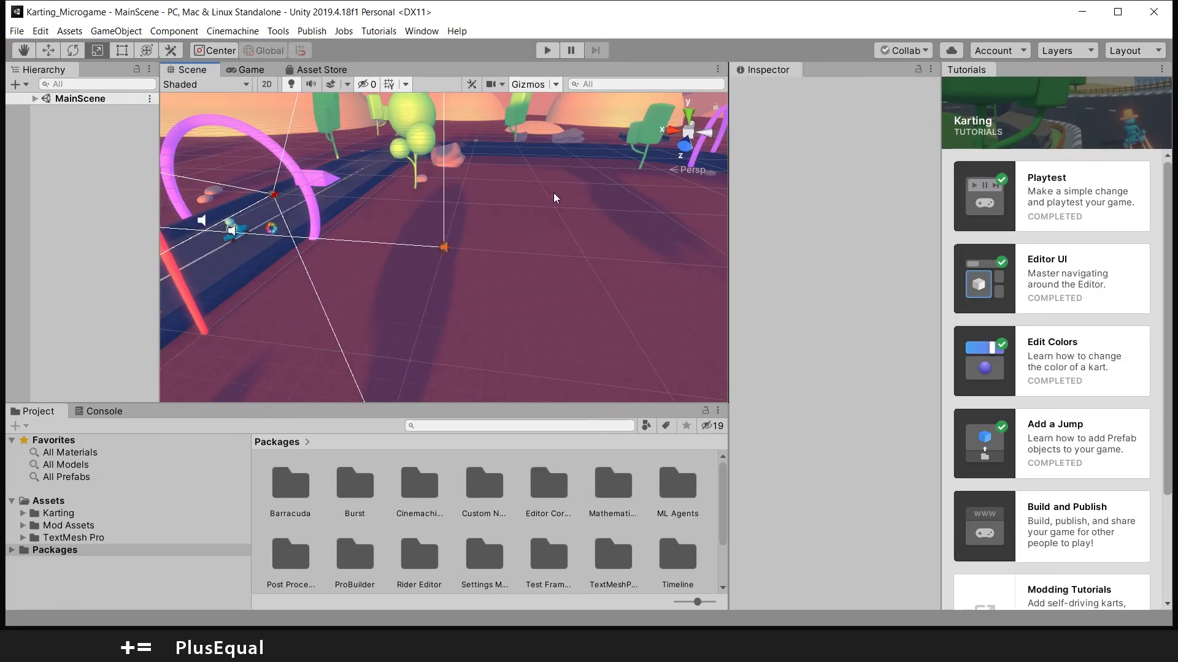
Step: Look through the Karting tutorial list down to the Modding Tutorials and Karting User Group entries
{"action": "scroll", "coordinate": [998, 378], "scroll_direction": "down", "scroll_amount": 4}
{"action": "scroll", "coordinate": [1000, 378], "scroll_direction": "up", "scroll_amount": 4}
{"action": "scroll", "coordinate": [1000, 378], "scroll_direction": "down", "scroll_amount": 3}
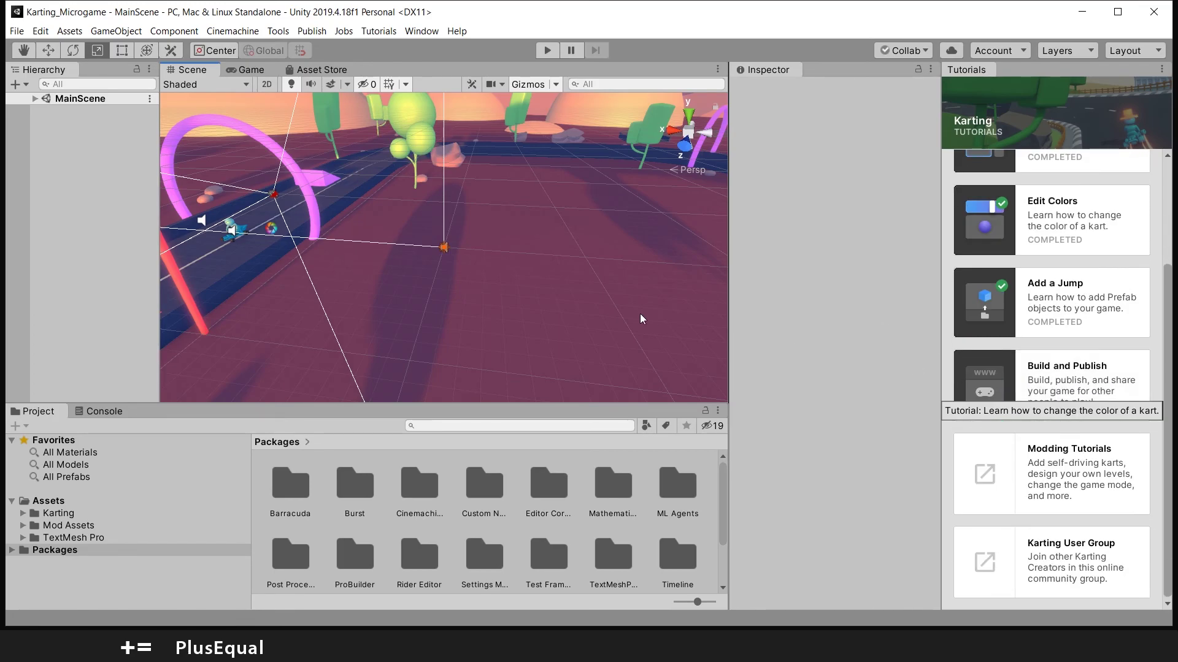